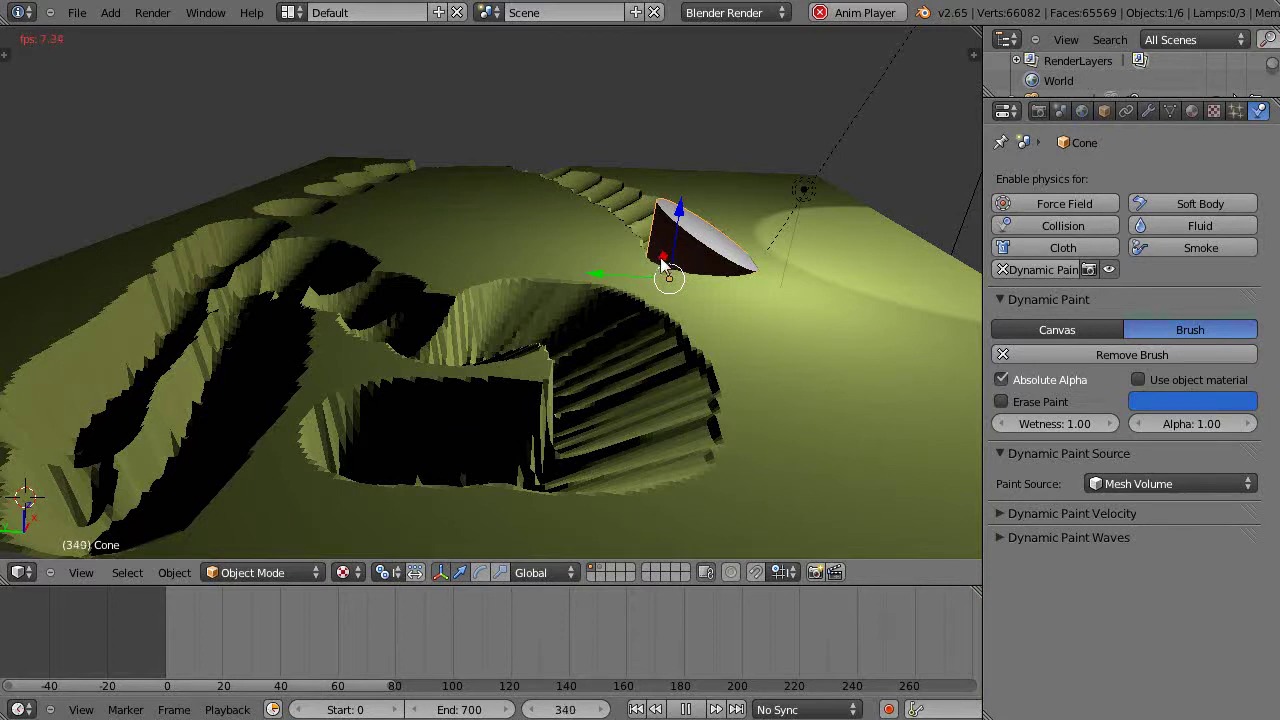
Sweep the cone across the plane along X and Y, then shift it further along X
left_click_drag(661, 262, 689, 318)
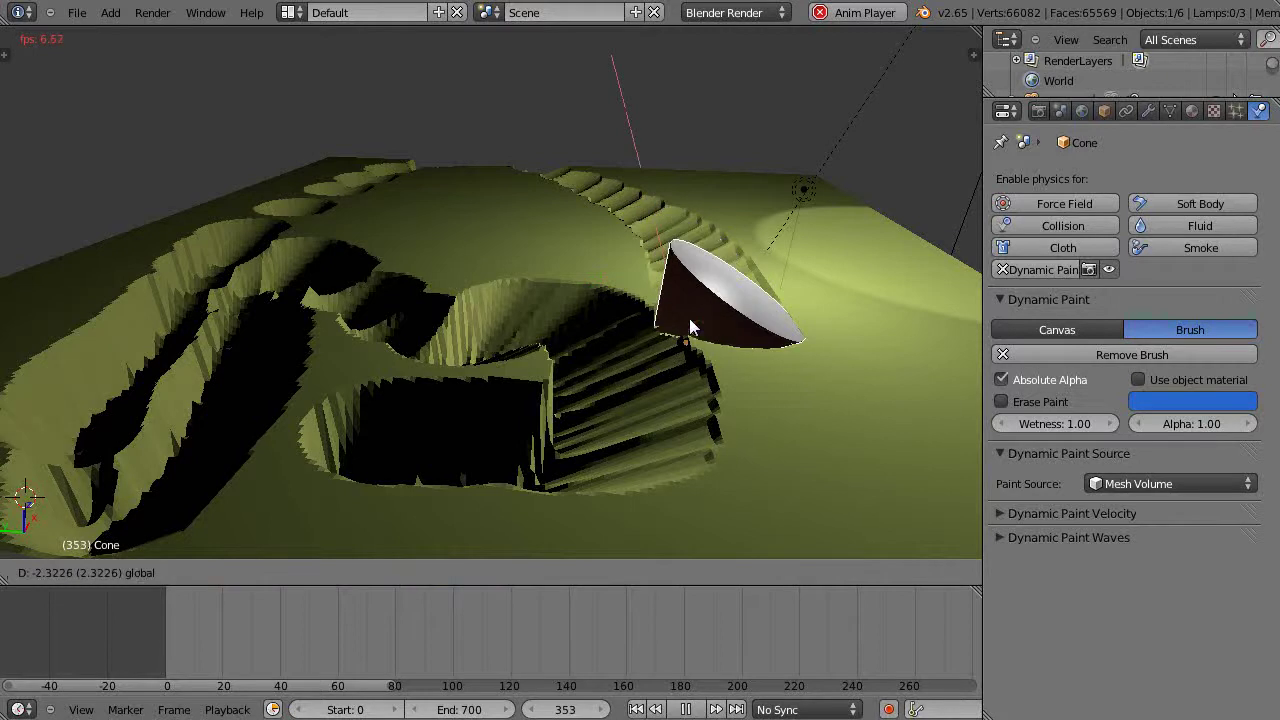
left_click_drag(614, 341, 385, 380)
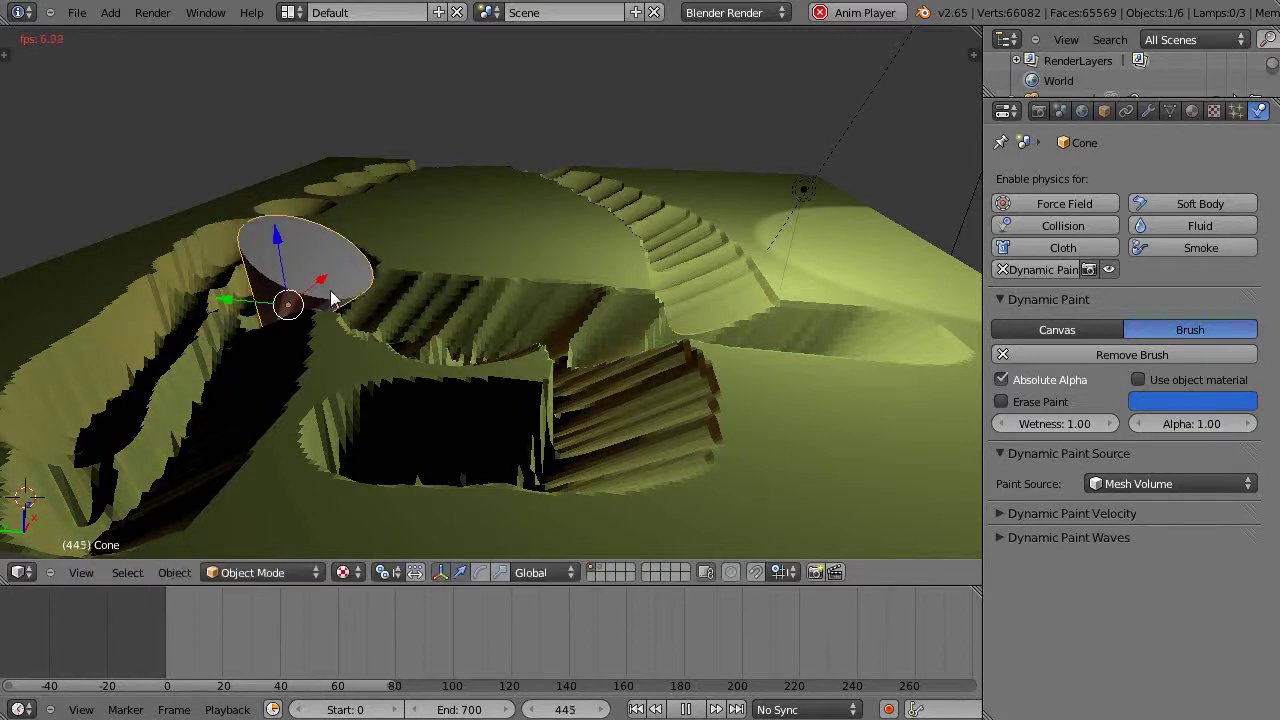
key("g")
key("x")
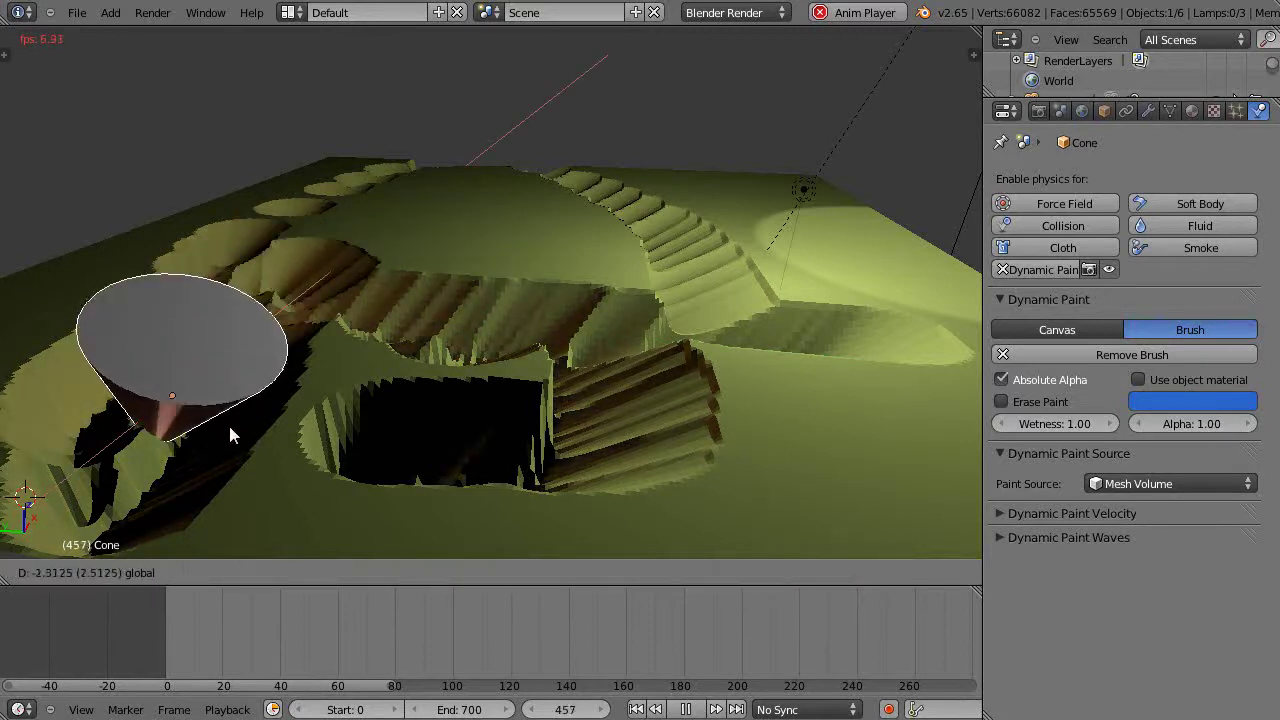
left_click(225, 452)
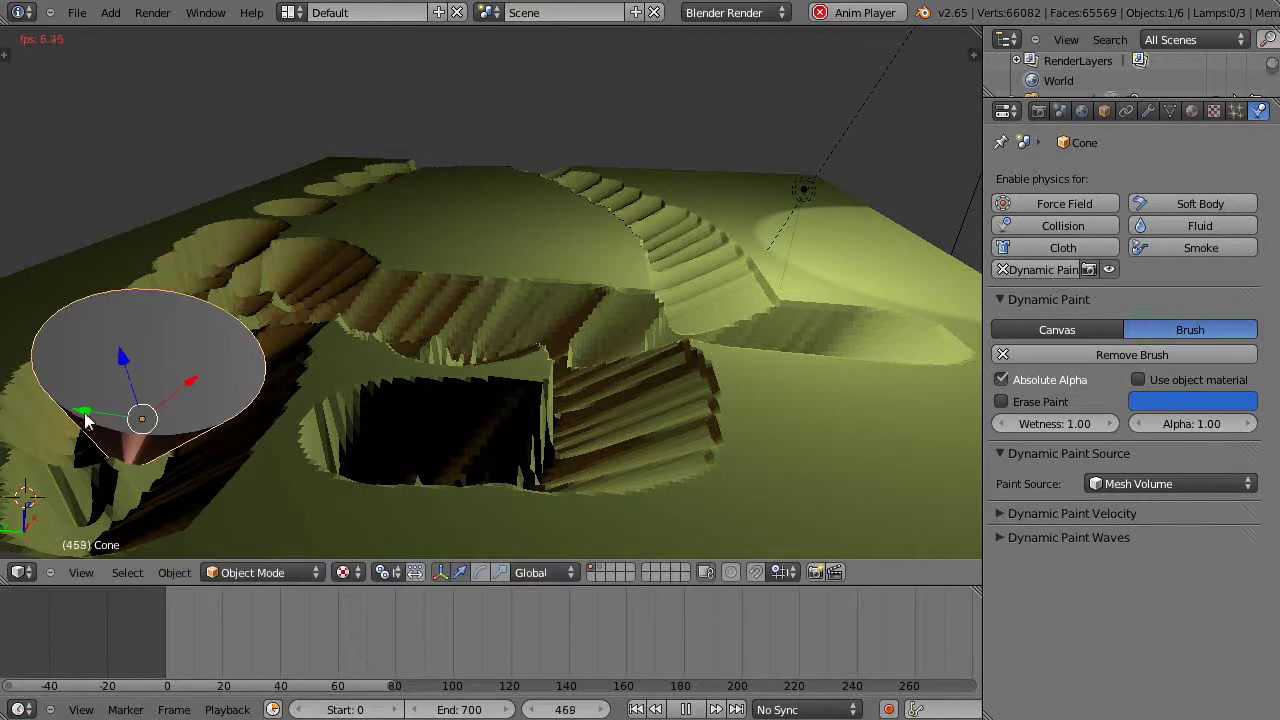
Move the cone along Y, then along X to the back of the plane
key("g")
key("y")
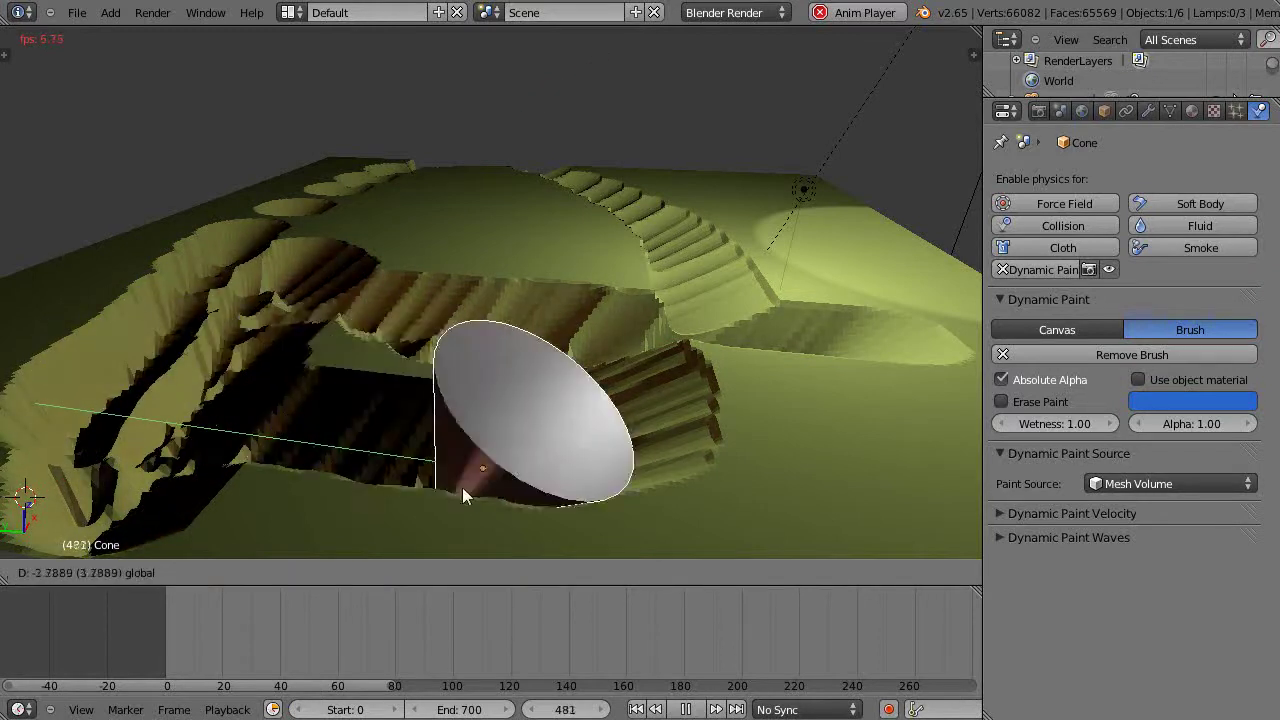
left_click(755, 490)
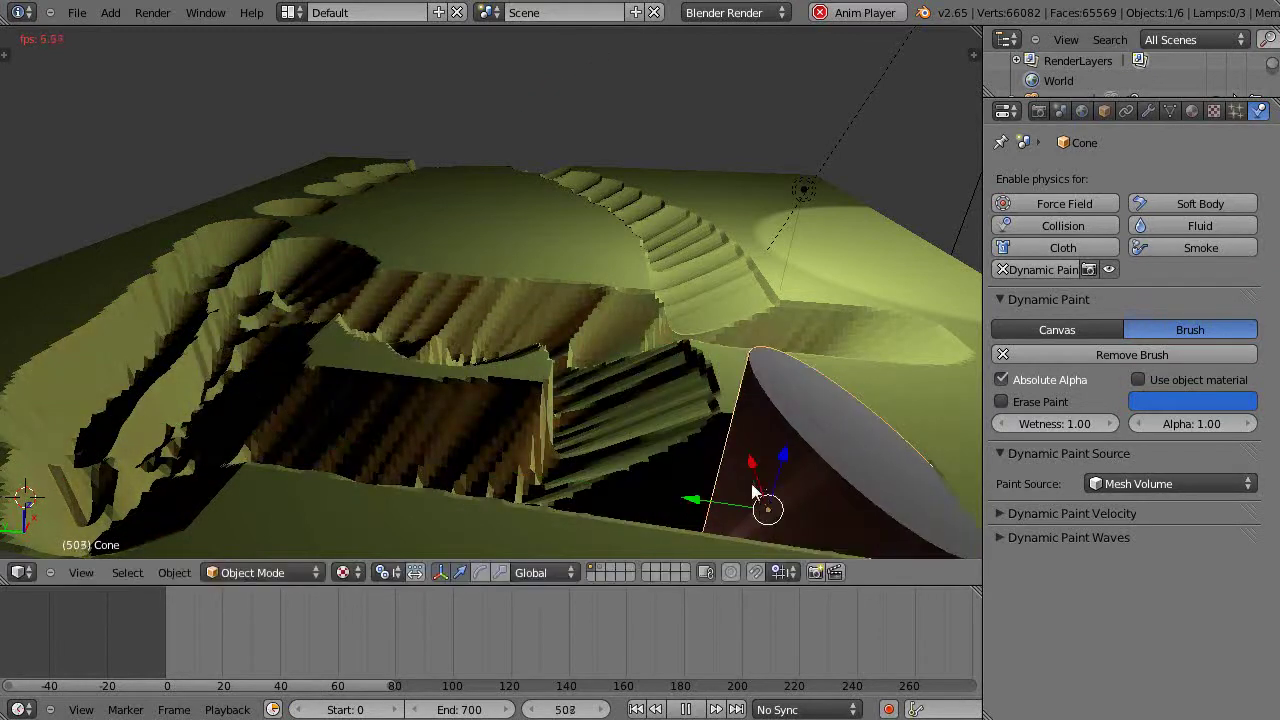
key("g")
key("x")
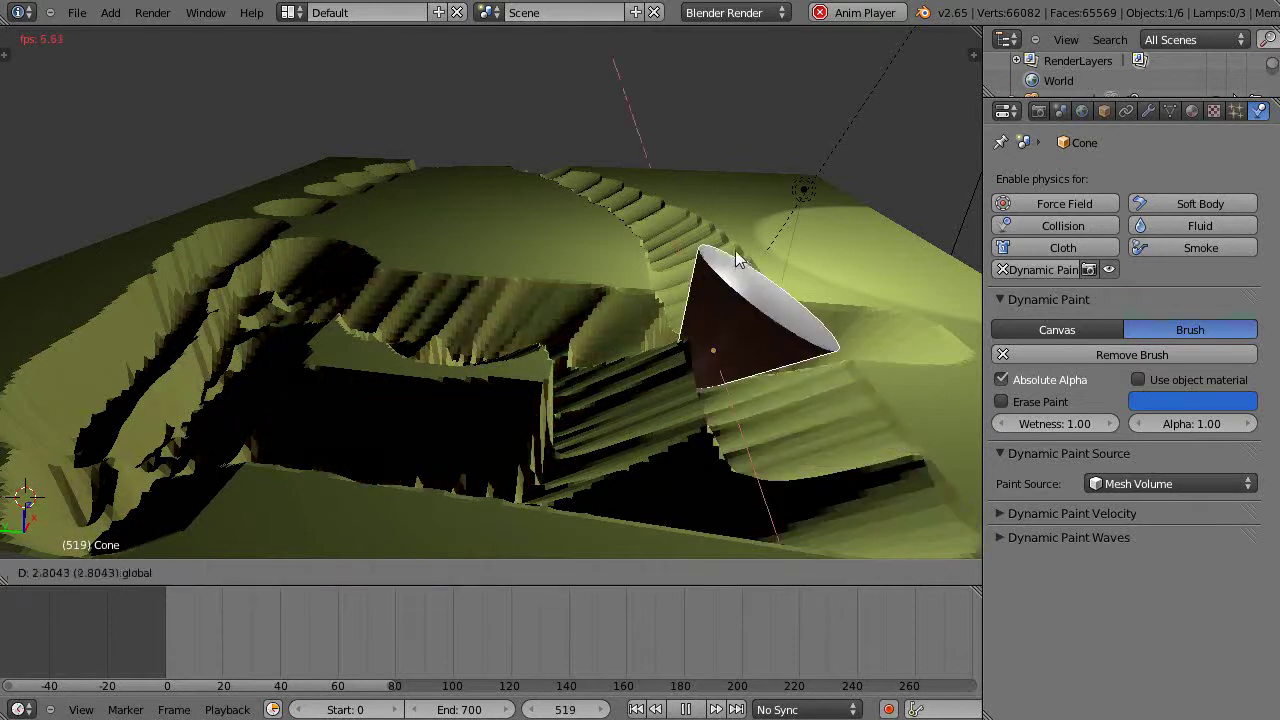
left_click(764, 114)
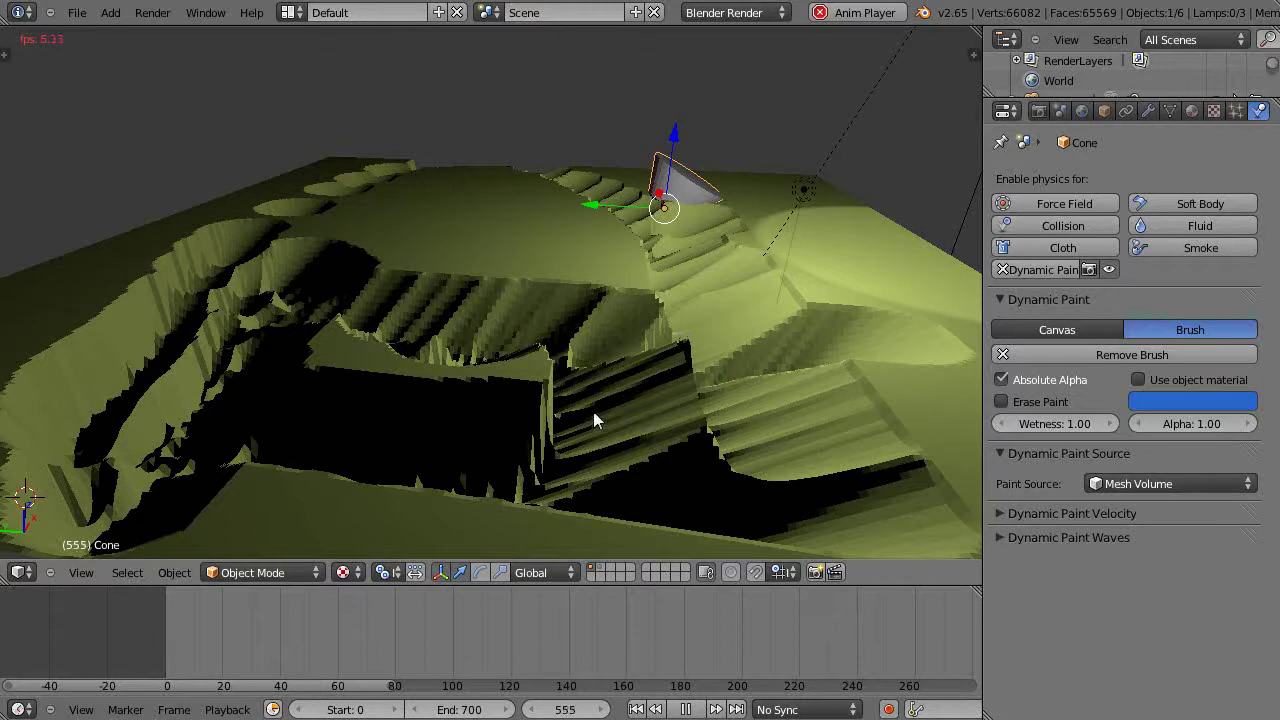
Stop playback, toggle the plane in and out of Edit Mode, then replay and rewind to frame 0
key("Escape")
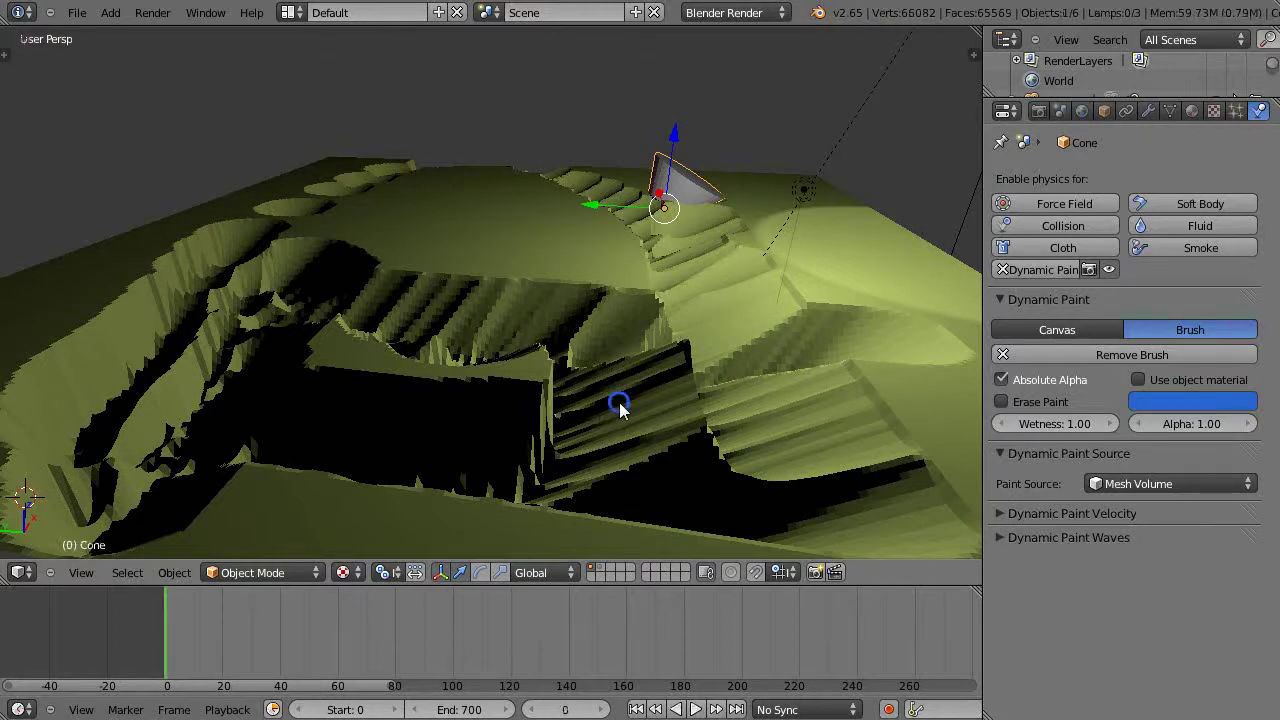
right_click(619, 402)
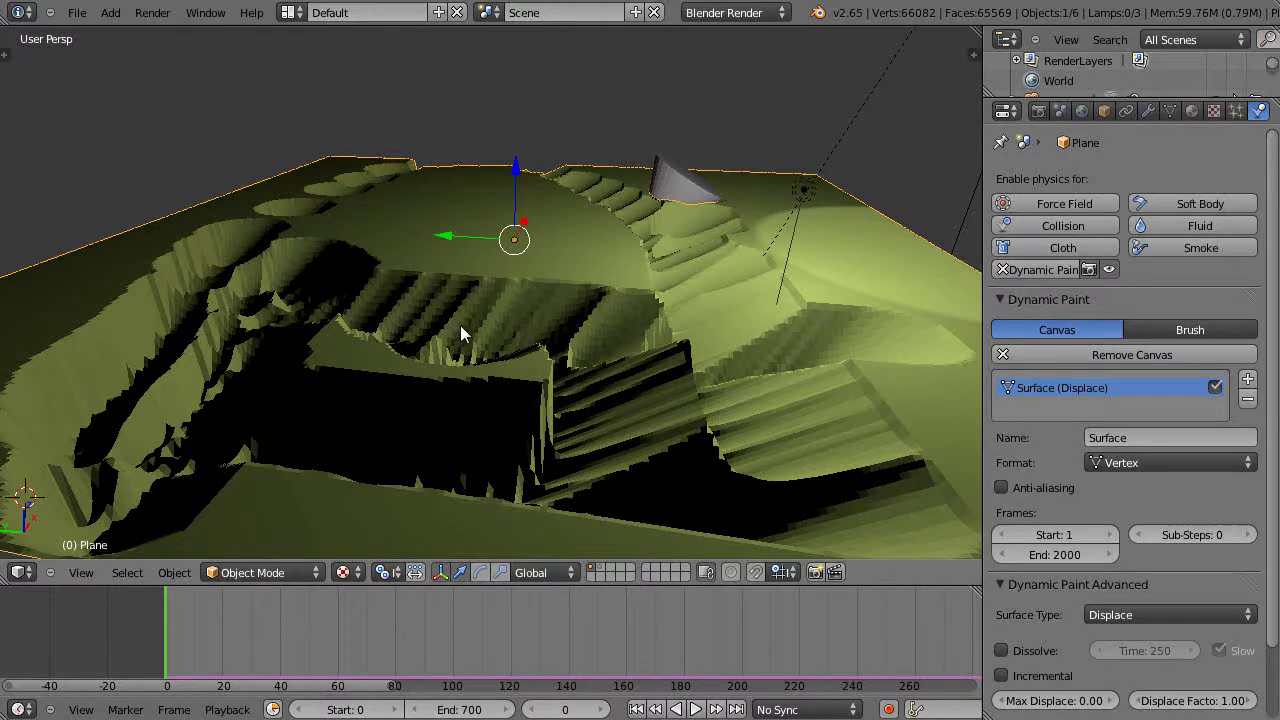
key("Tab")
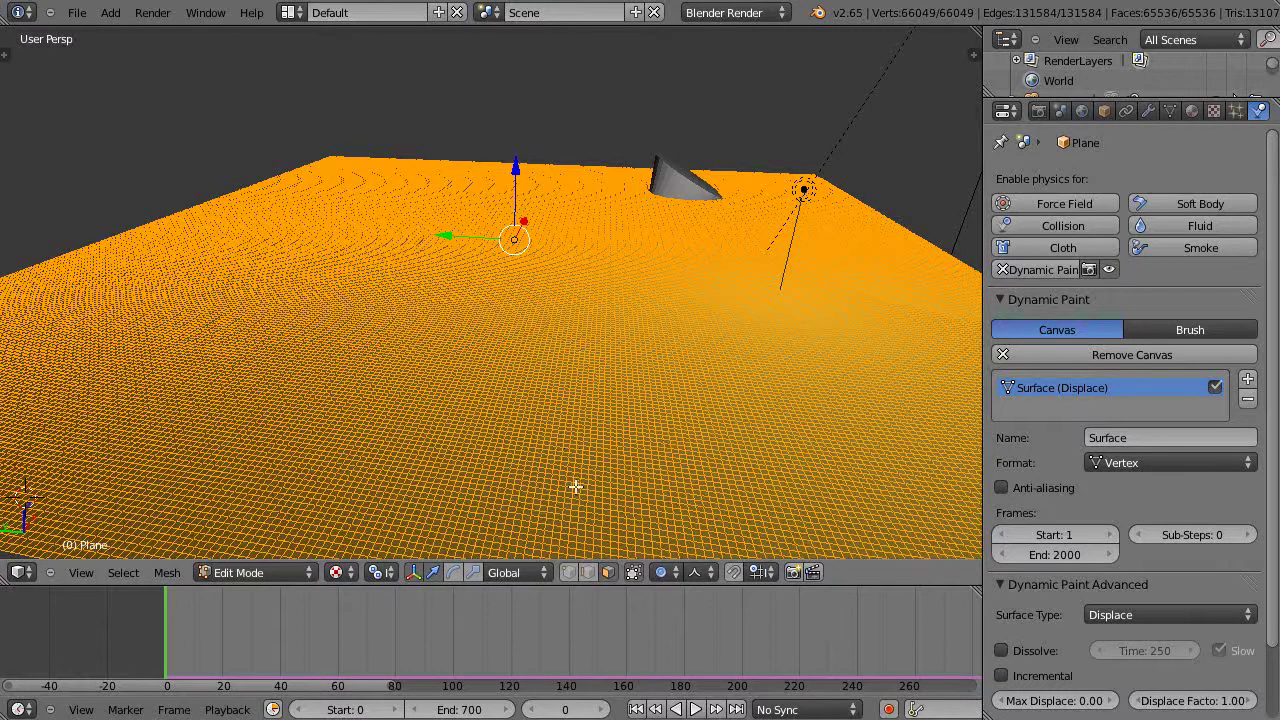
key("Tab")
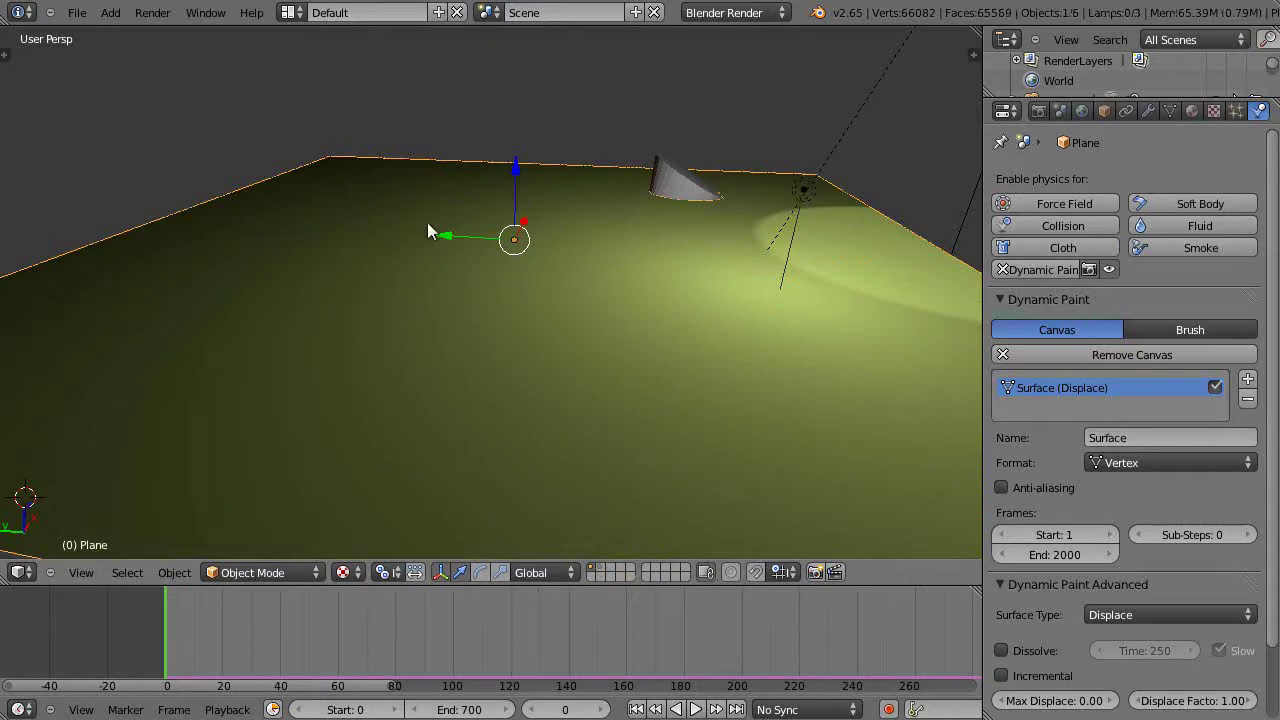
key("alt+a")
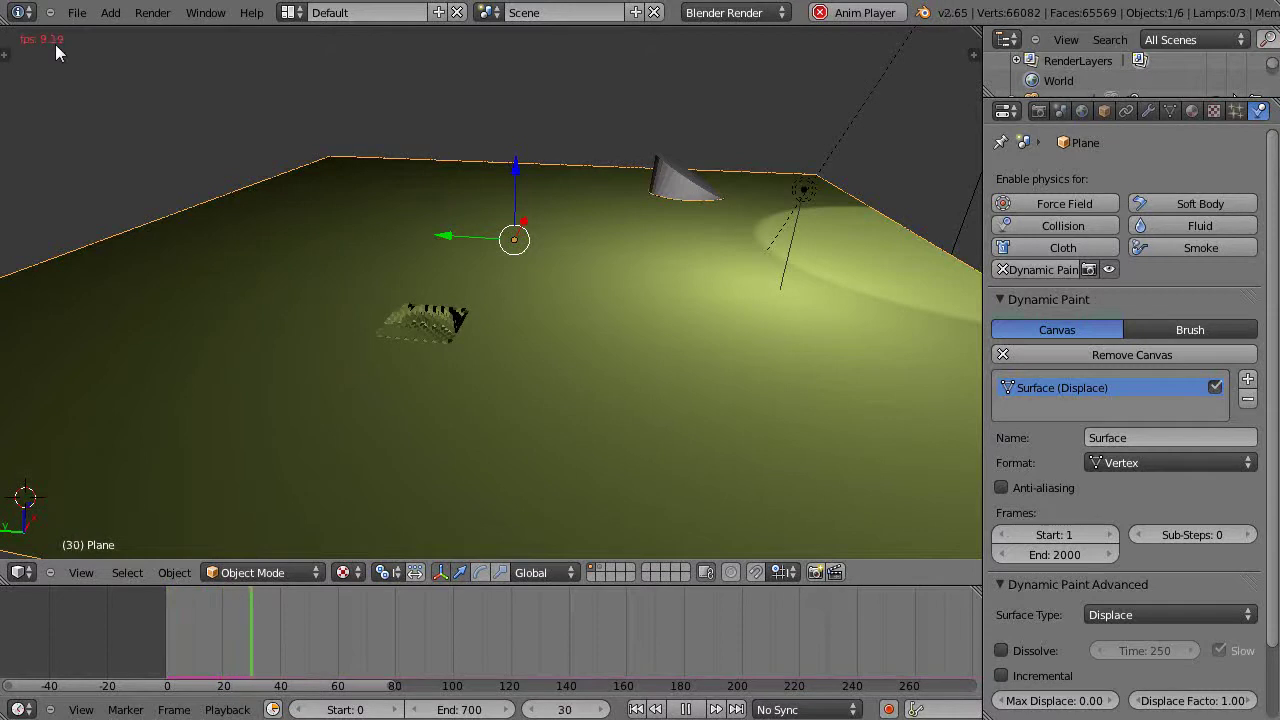
key("Escape")
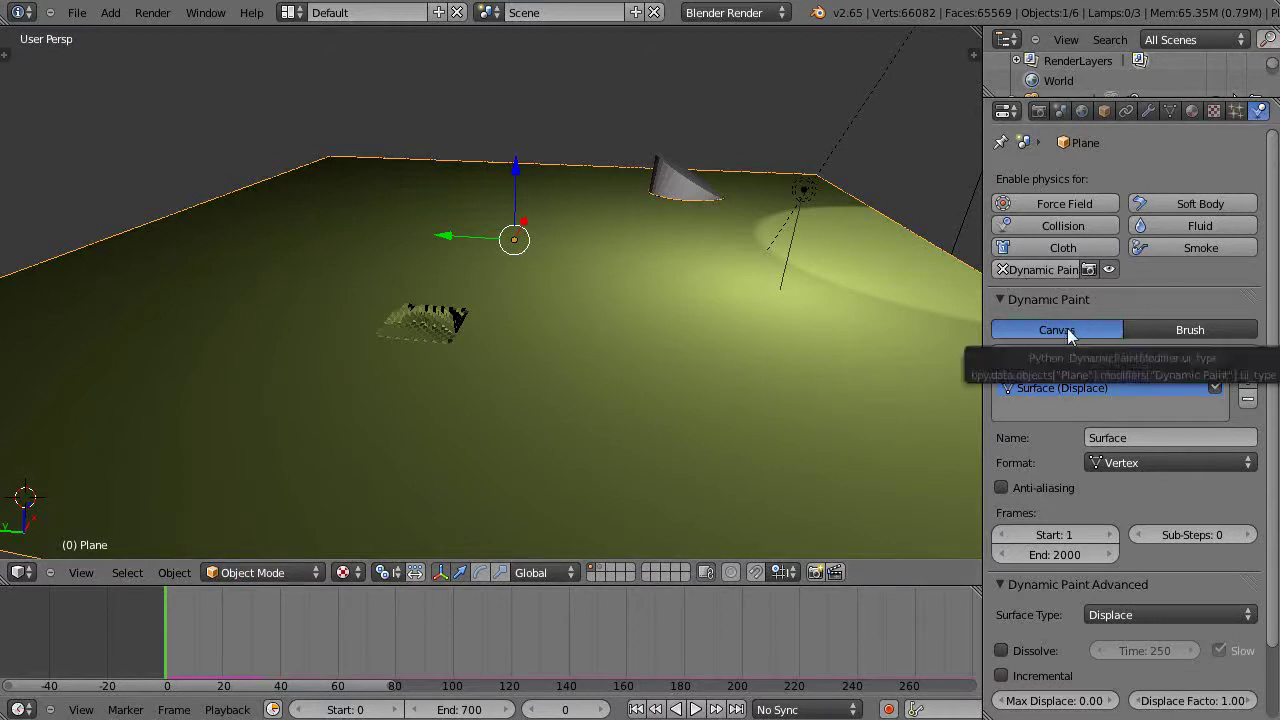
Set the canvas surface type to Displace, then select the cone to view its brush settings
left_click(1164, 615)
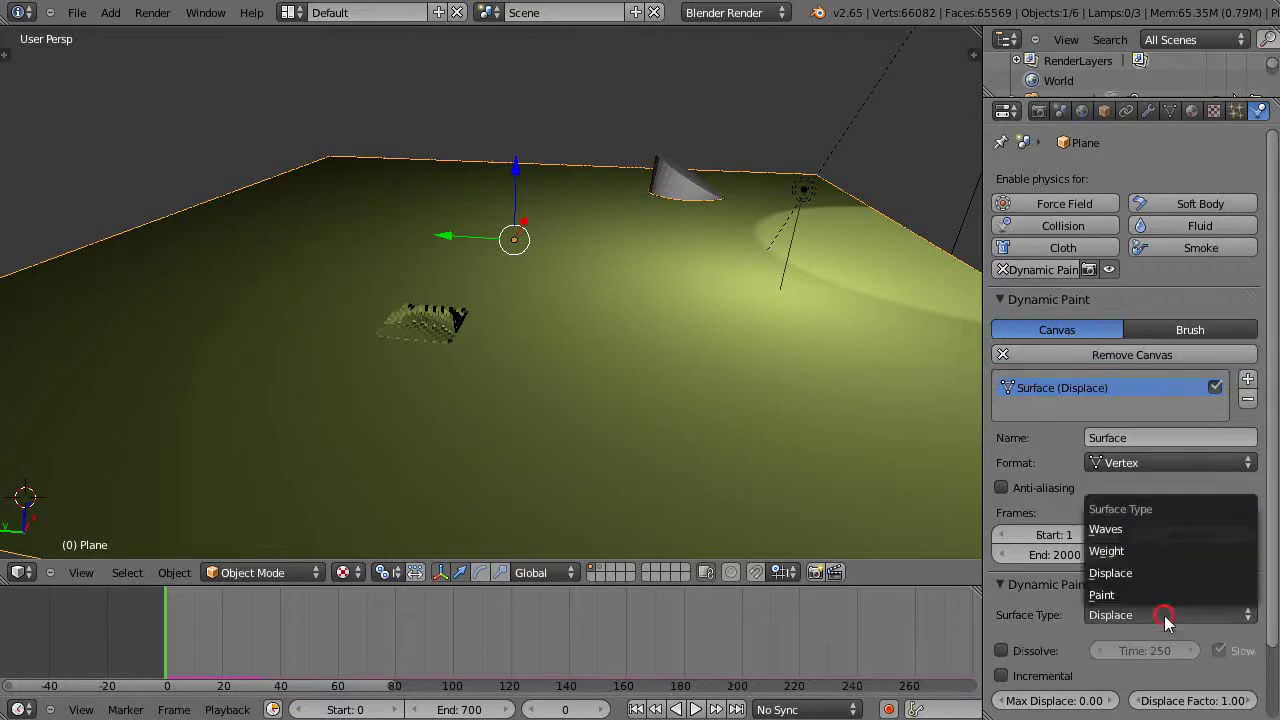
left_click(1109, 574)
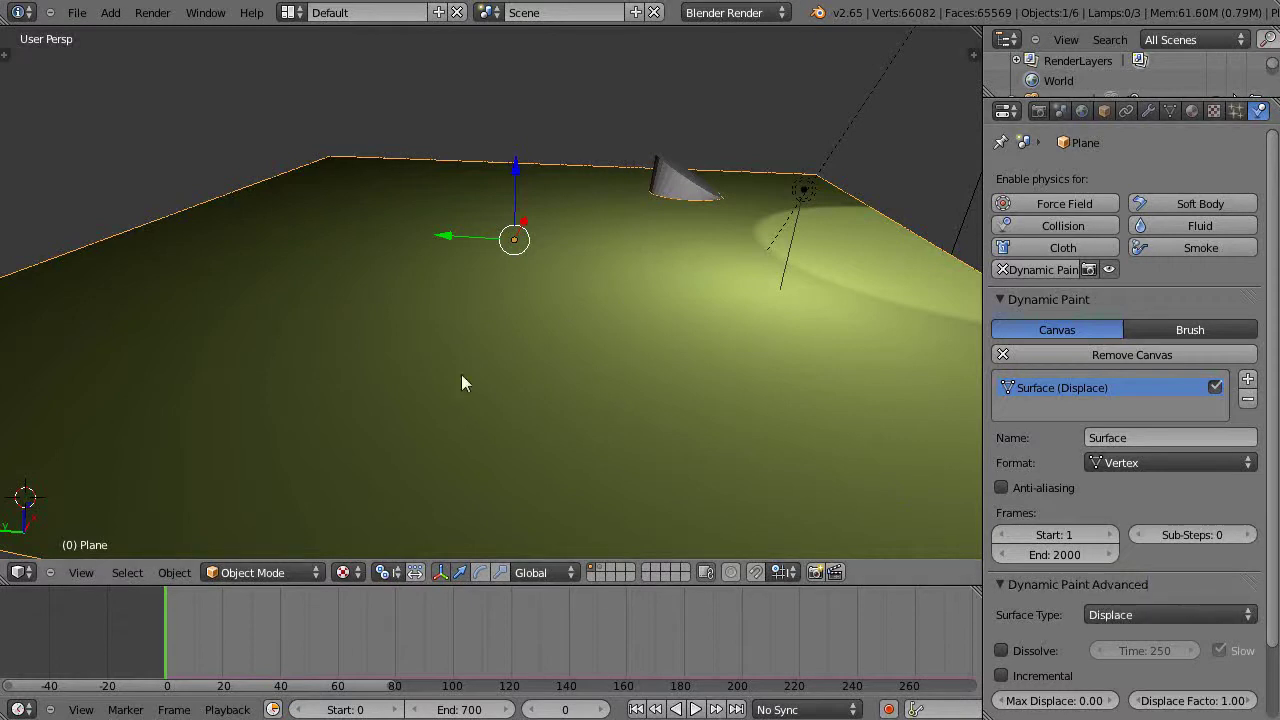
right_click(671, 181)
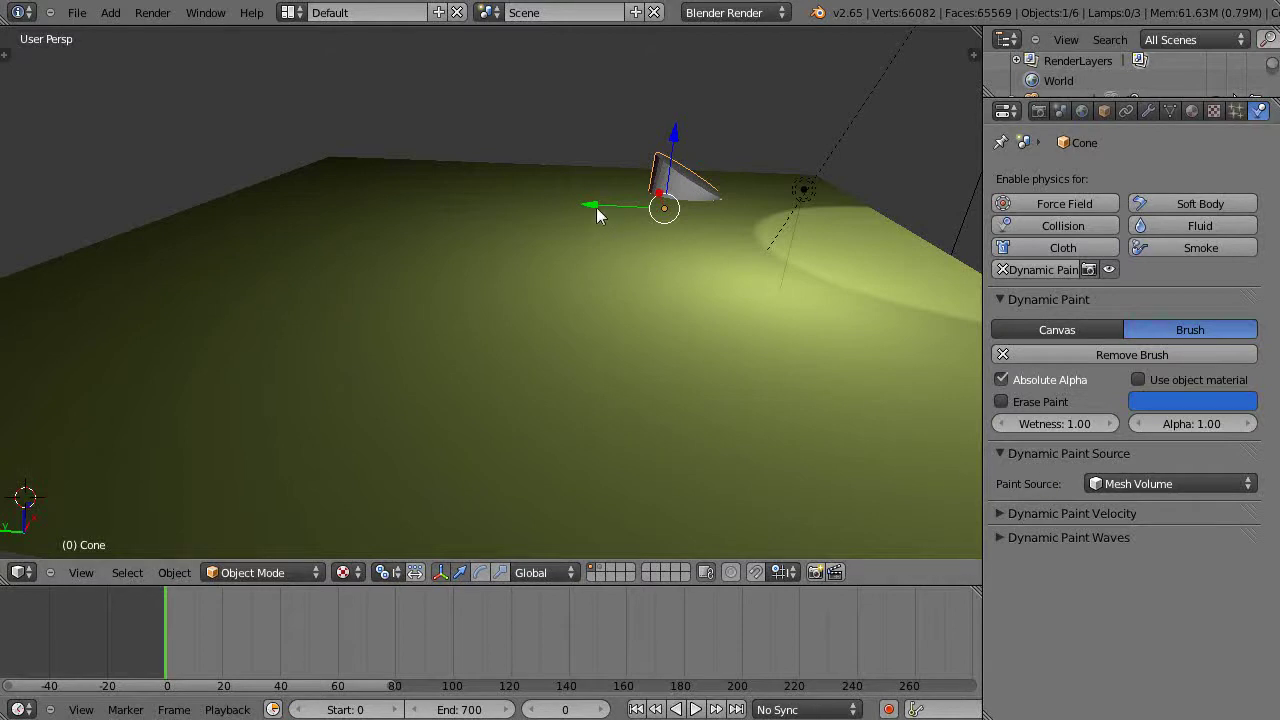
Play the animation and move the cone, height locked, to a new spot over the plane
right_click(790, 338)
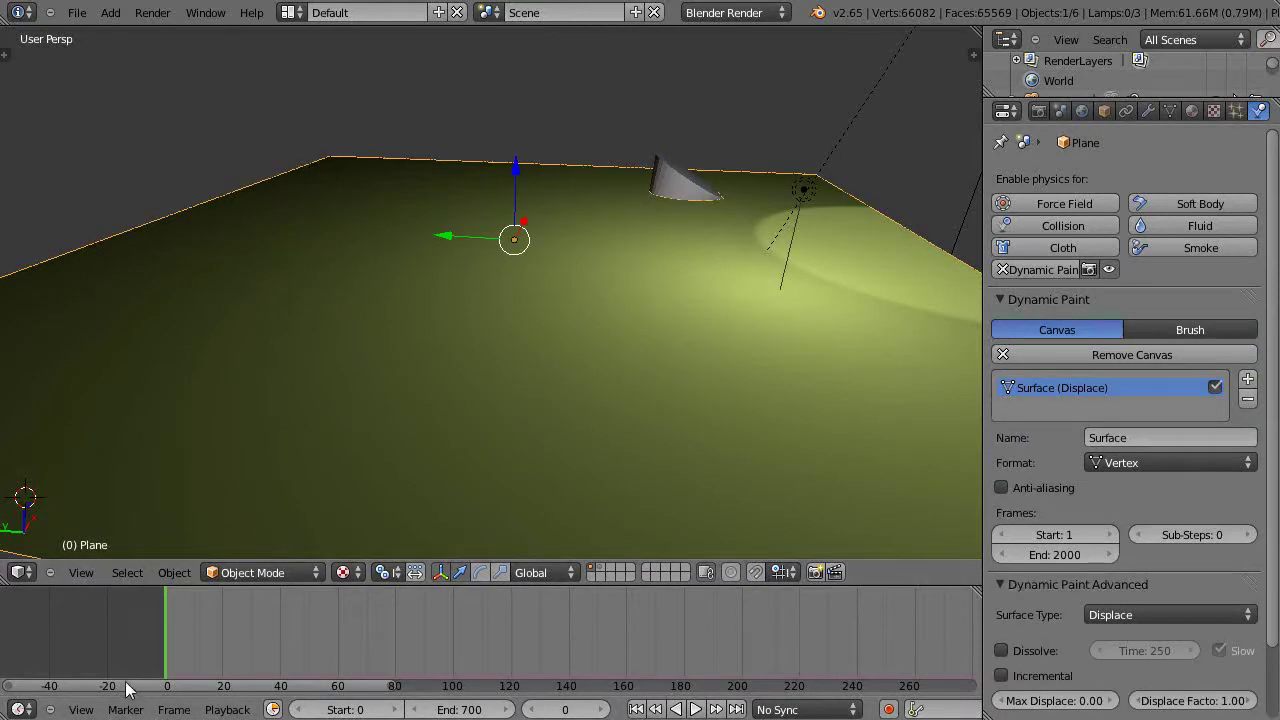
key("alt+a")
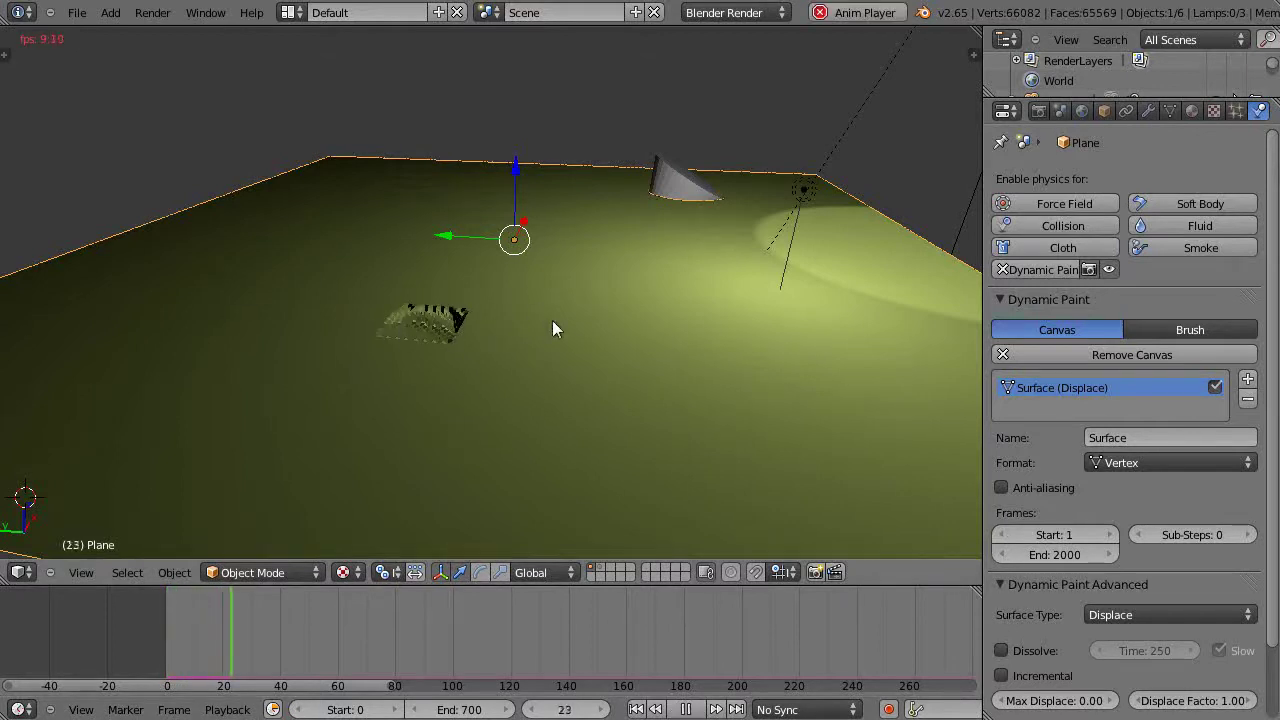
right_click(670, 182)
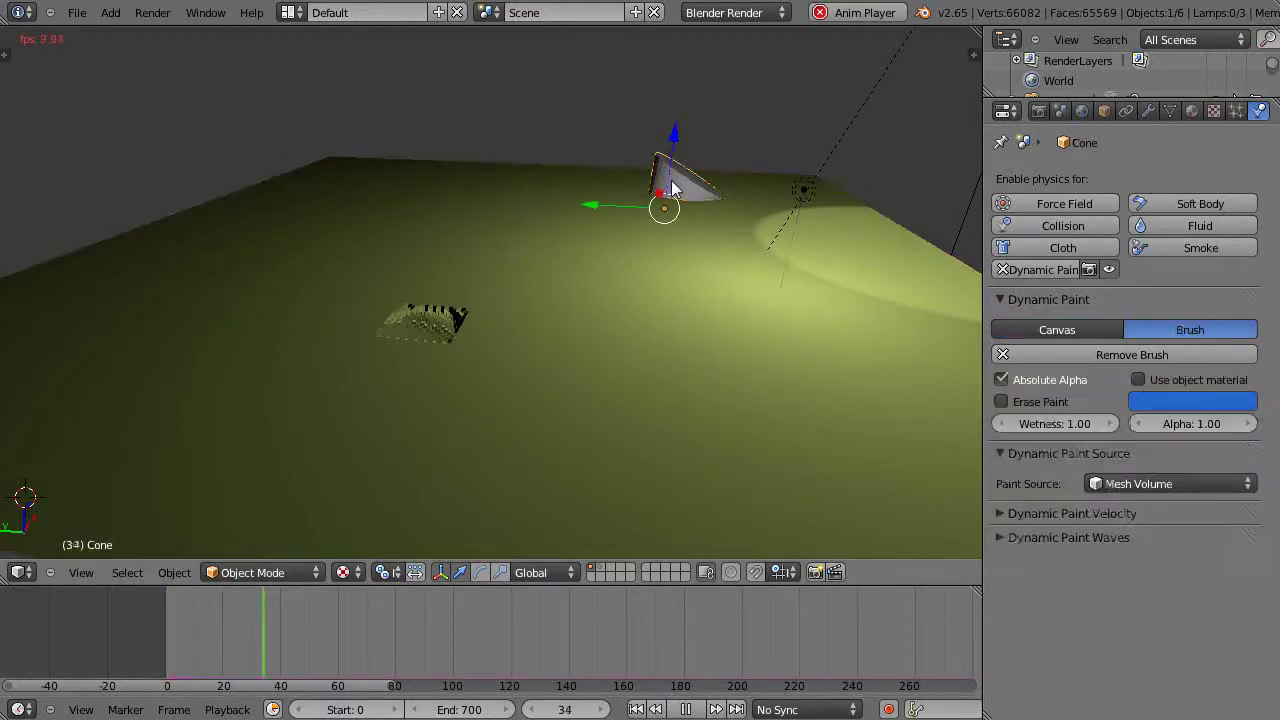
key("g")
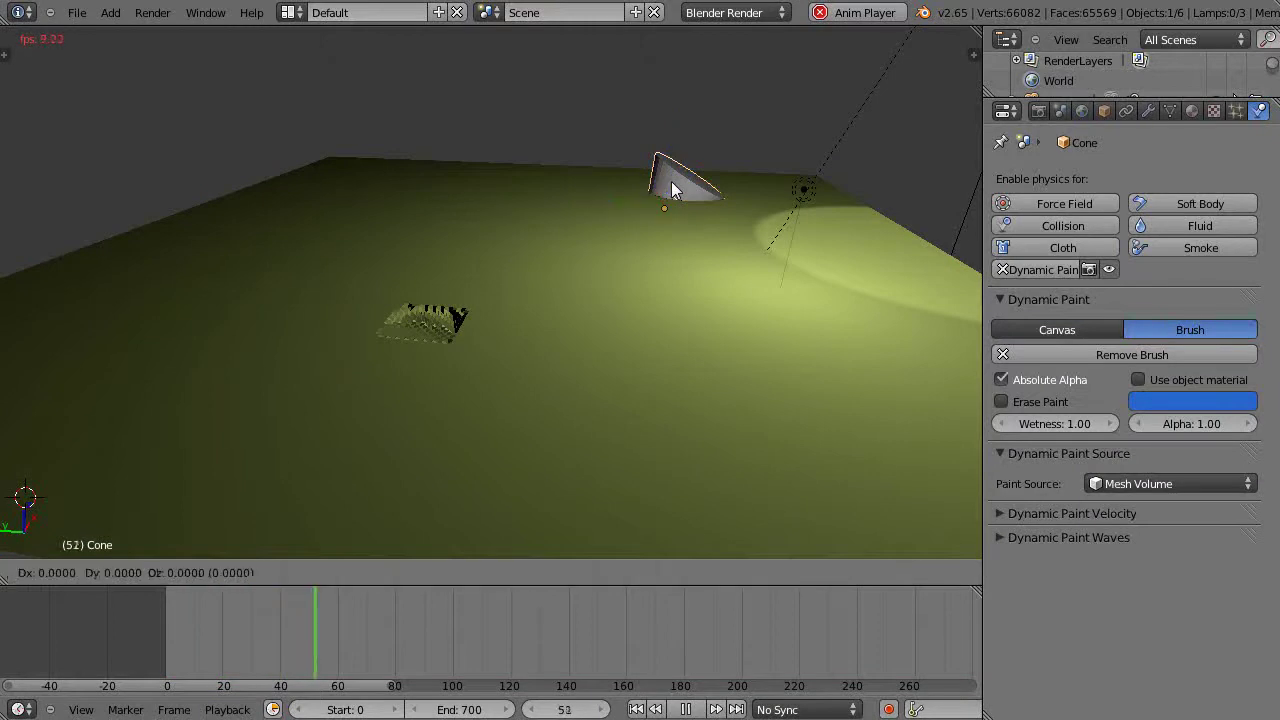
key("shift+z")
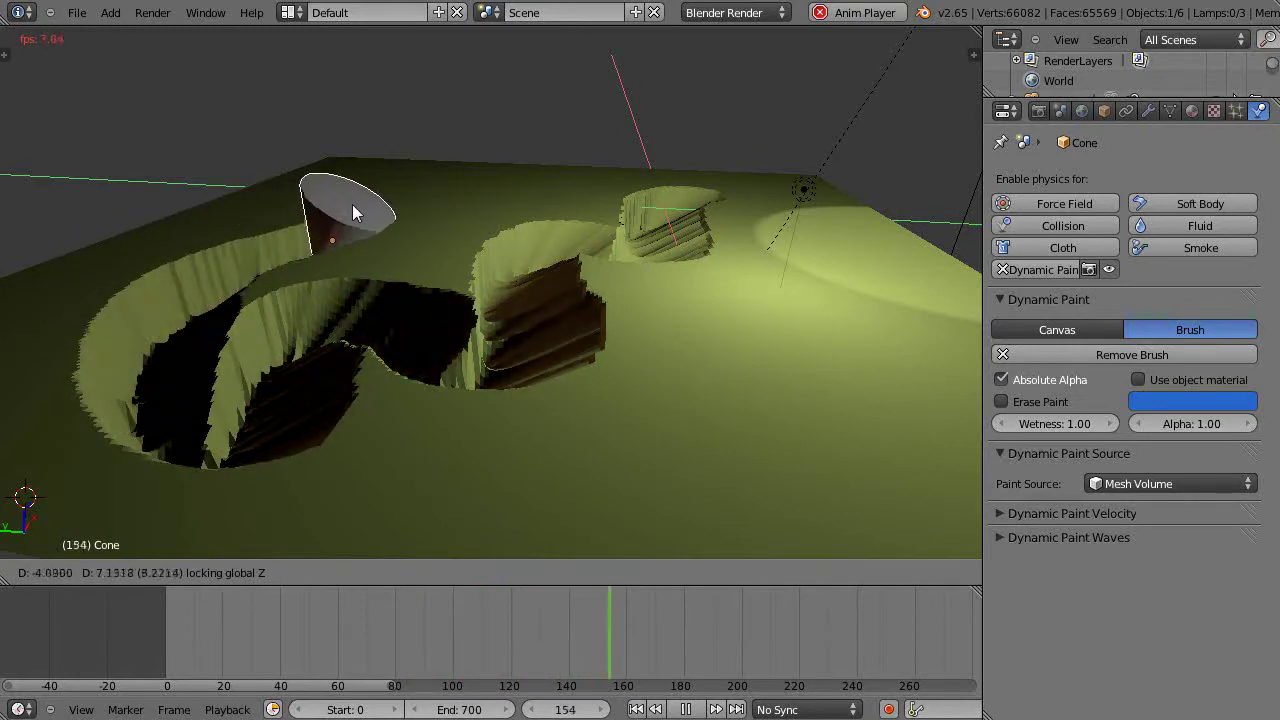
left_click(359, 204)
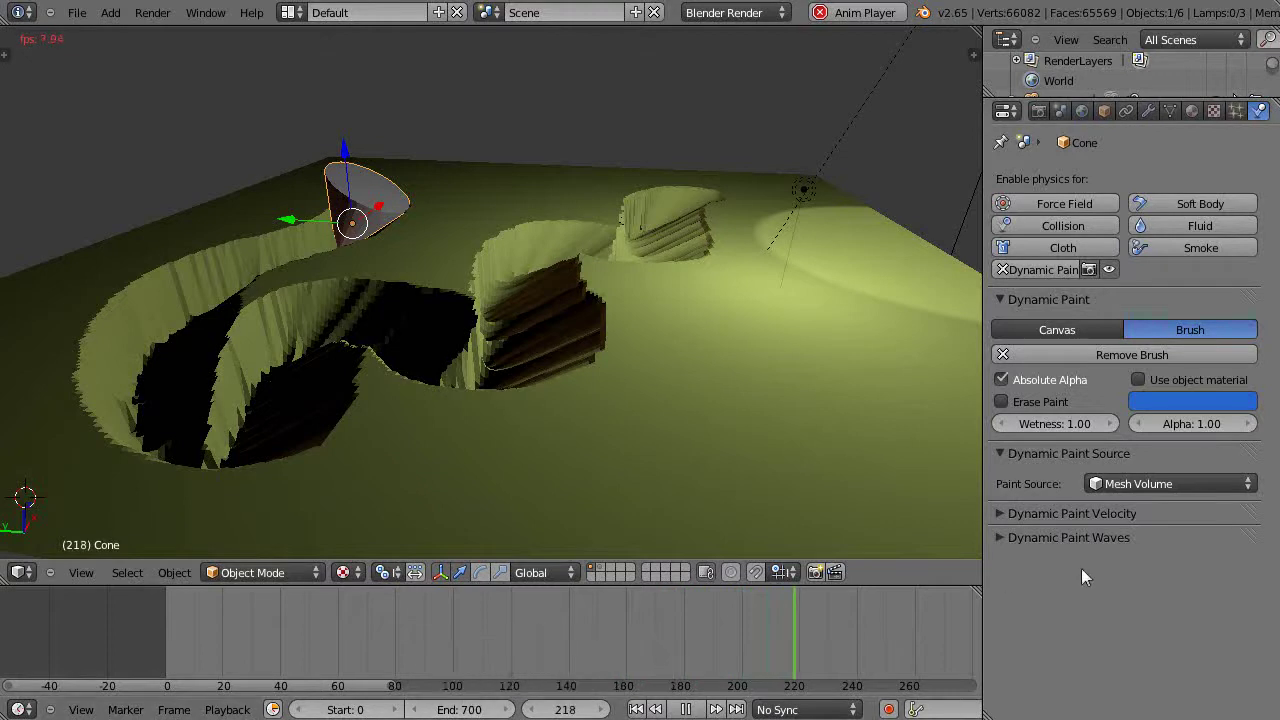
Select the terrain plane and reposition it so it stays flat
right_click(809, 378)
key("g")
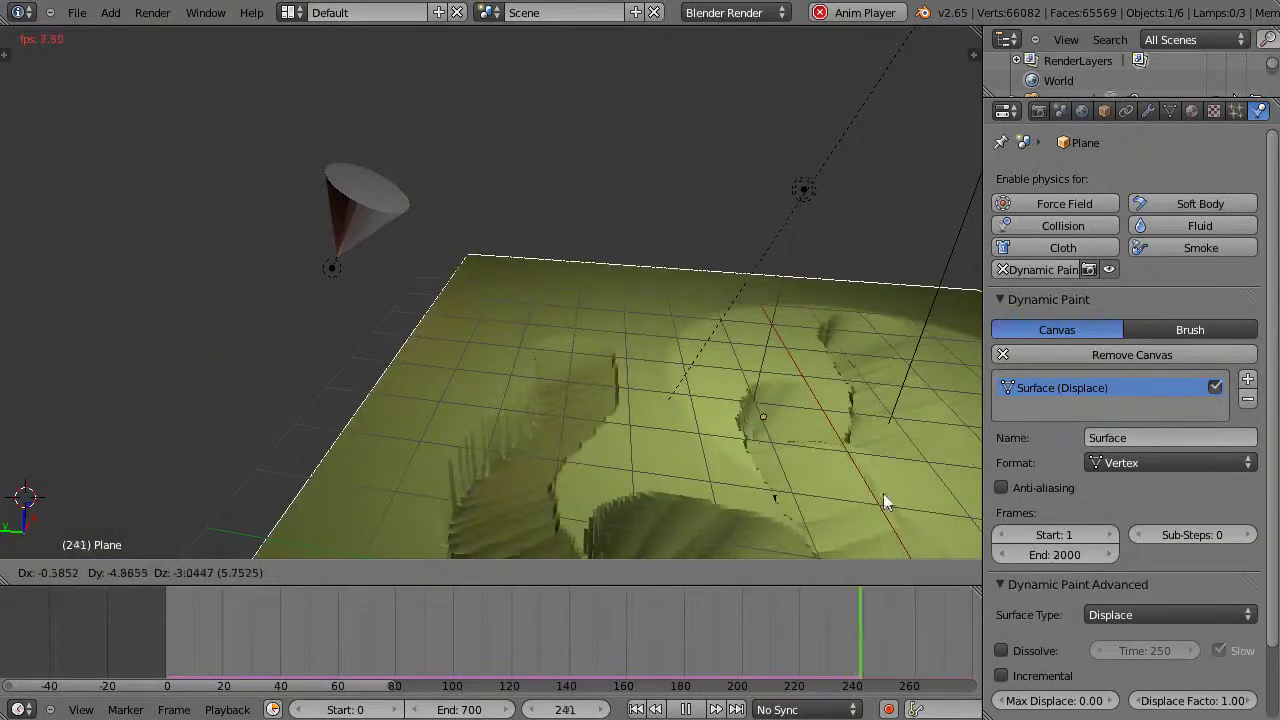
left_click(873, 489)
Set the canvas end frame to 50, then test the simulation by moving the plane along Z
key("Escape")
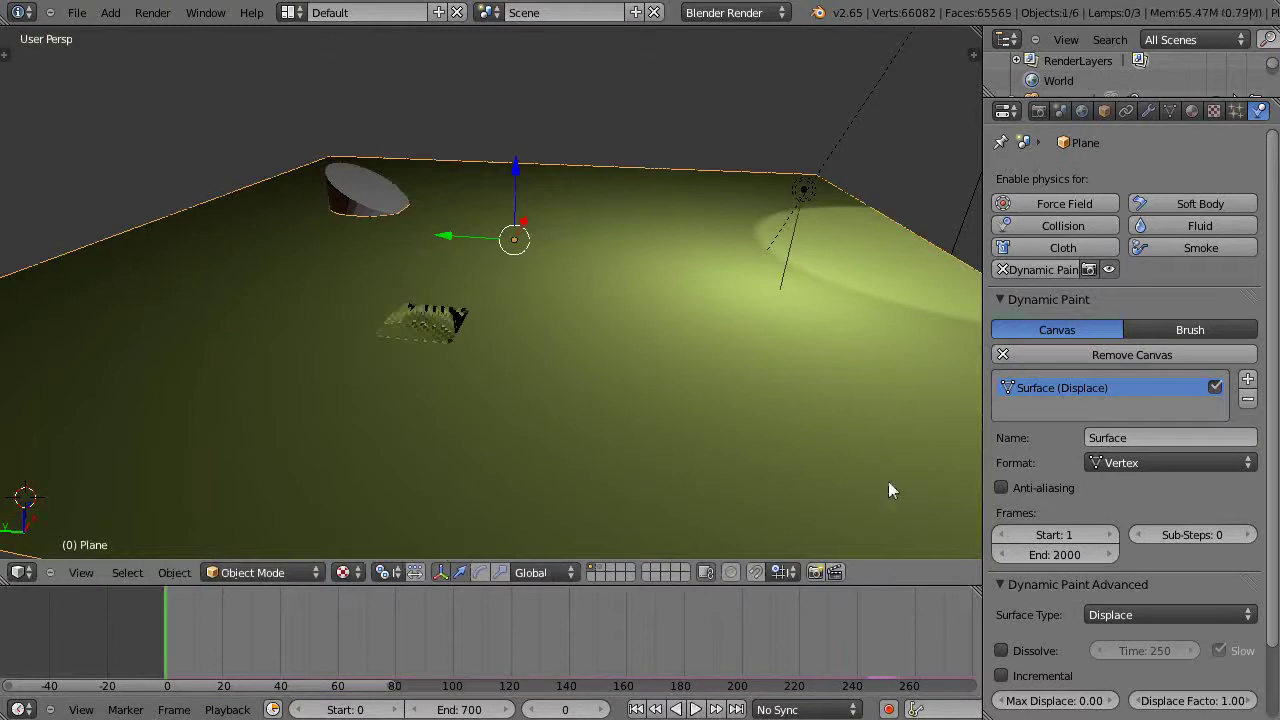
left_click(1062, 556)
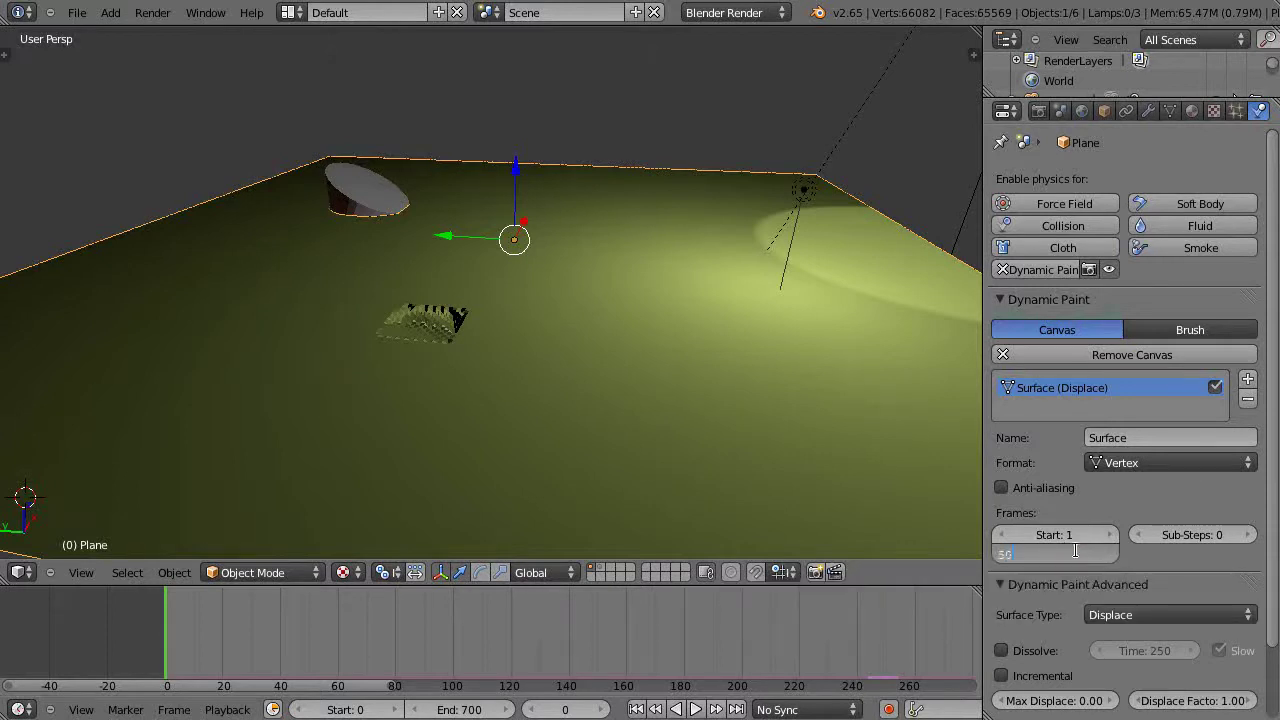
type("50")
key("Return")
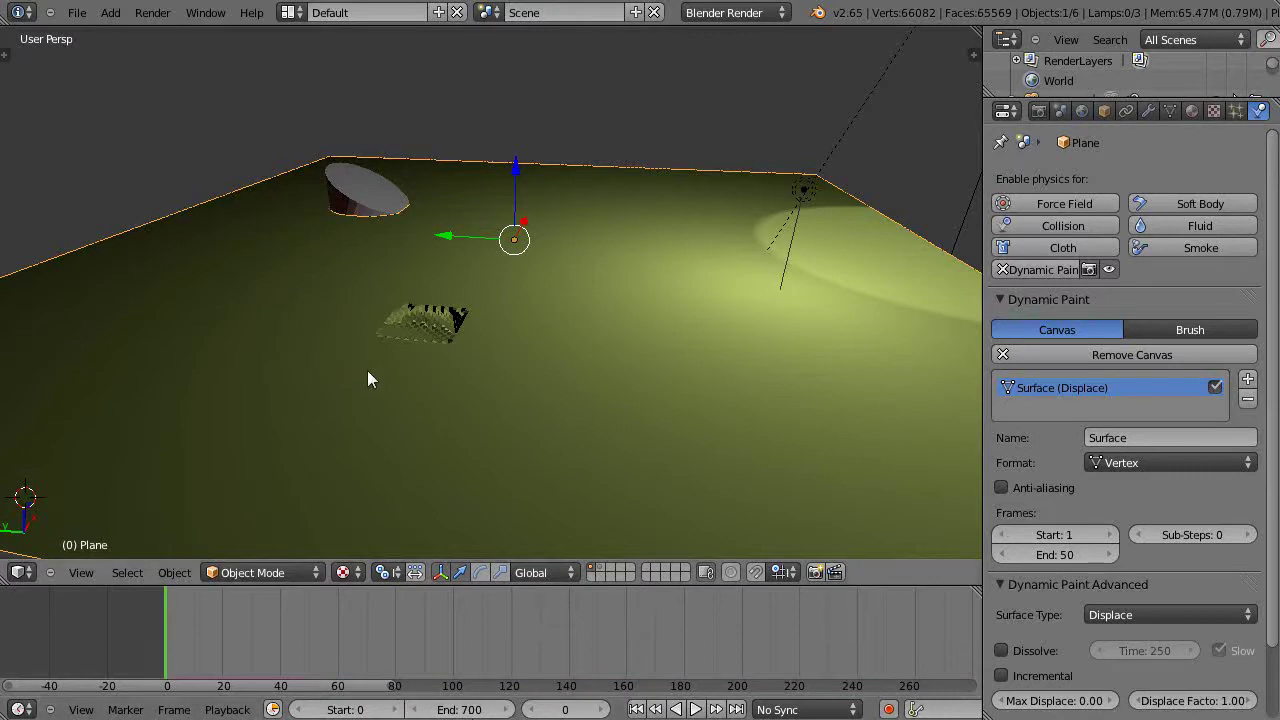
key("alt+a")
key("g")
key("z")
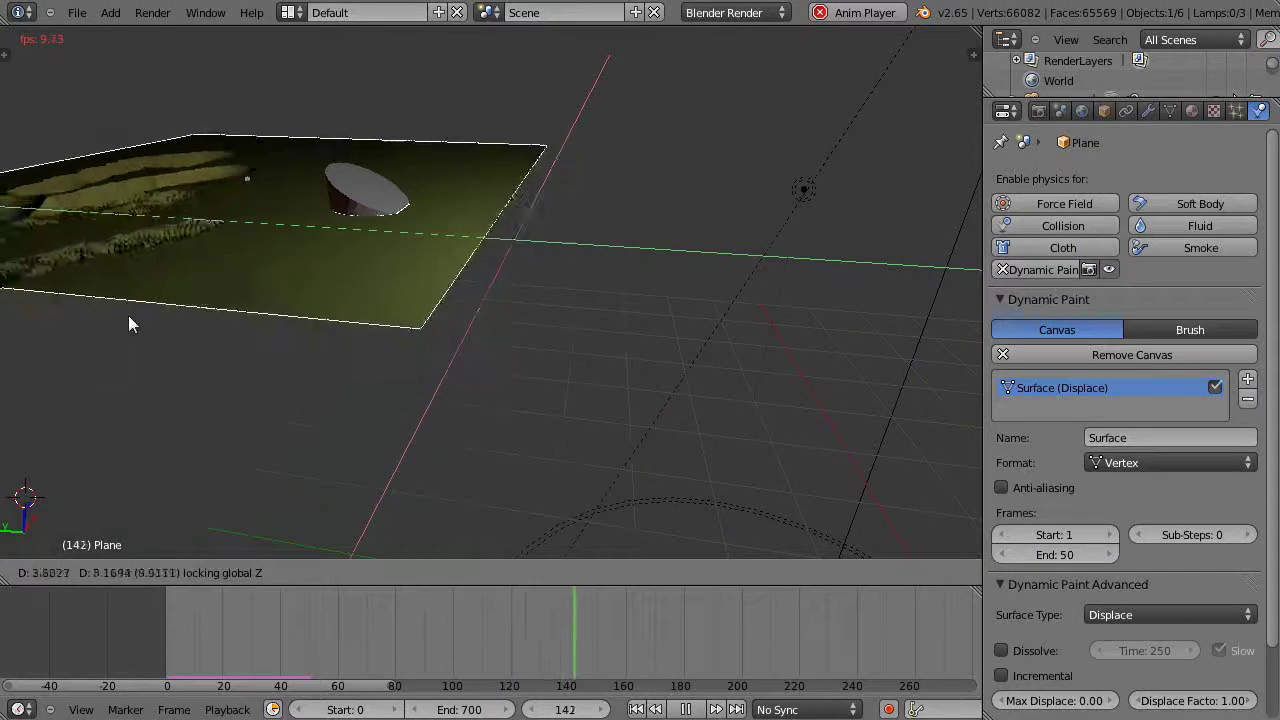
left_click(214, 420)
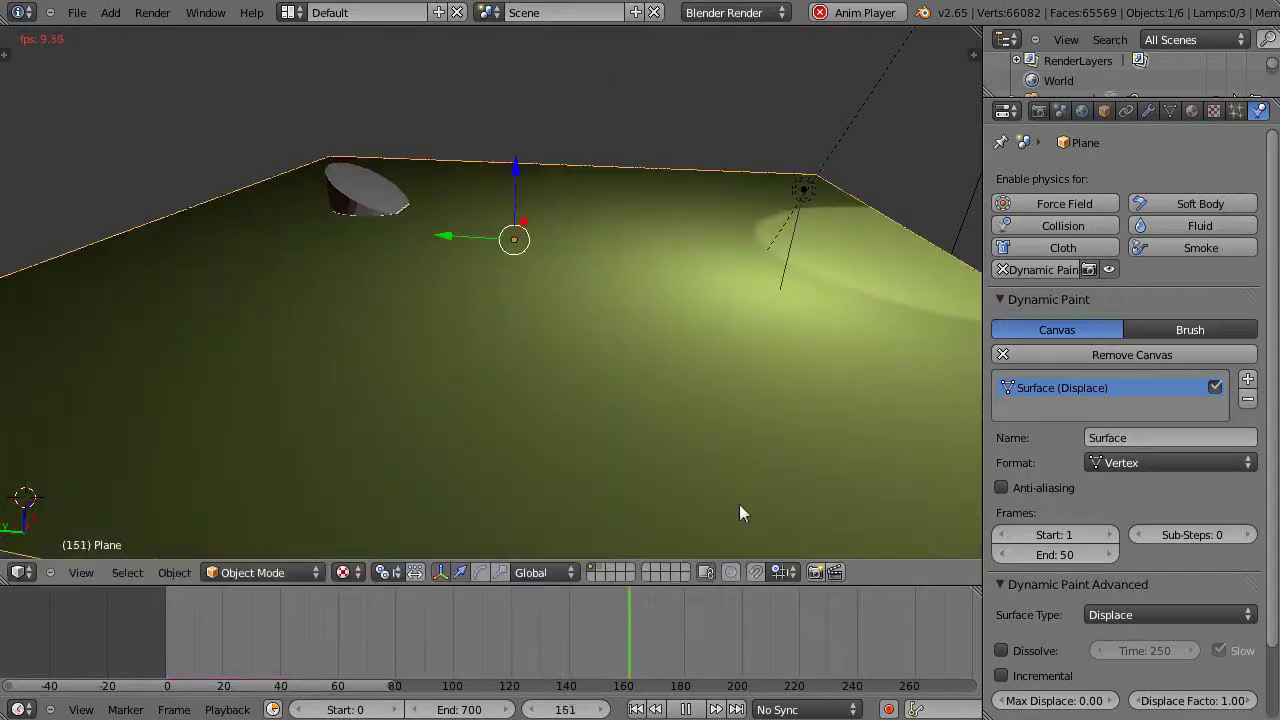
Rewind, change the canvas end frame to 700, and restart the simulation playback
key("Escape")
left_click(1065, 556)
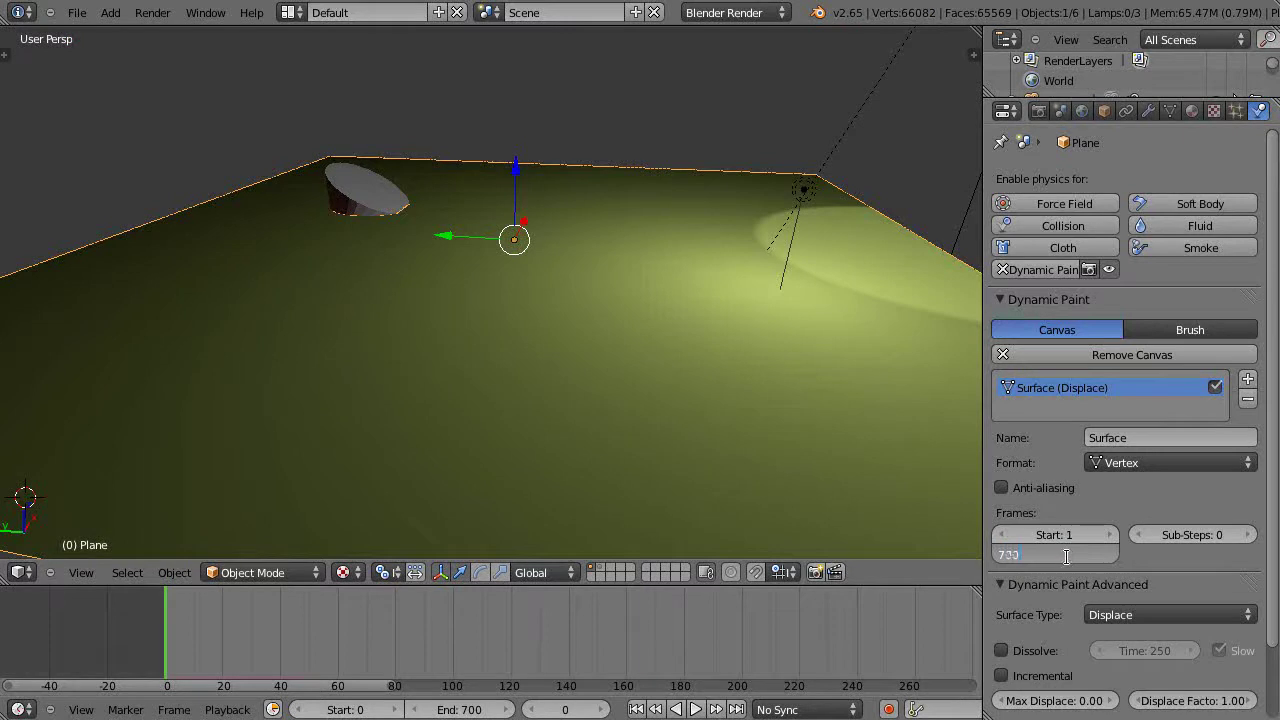
key("Return")
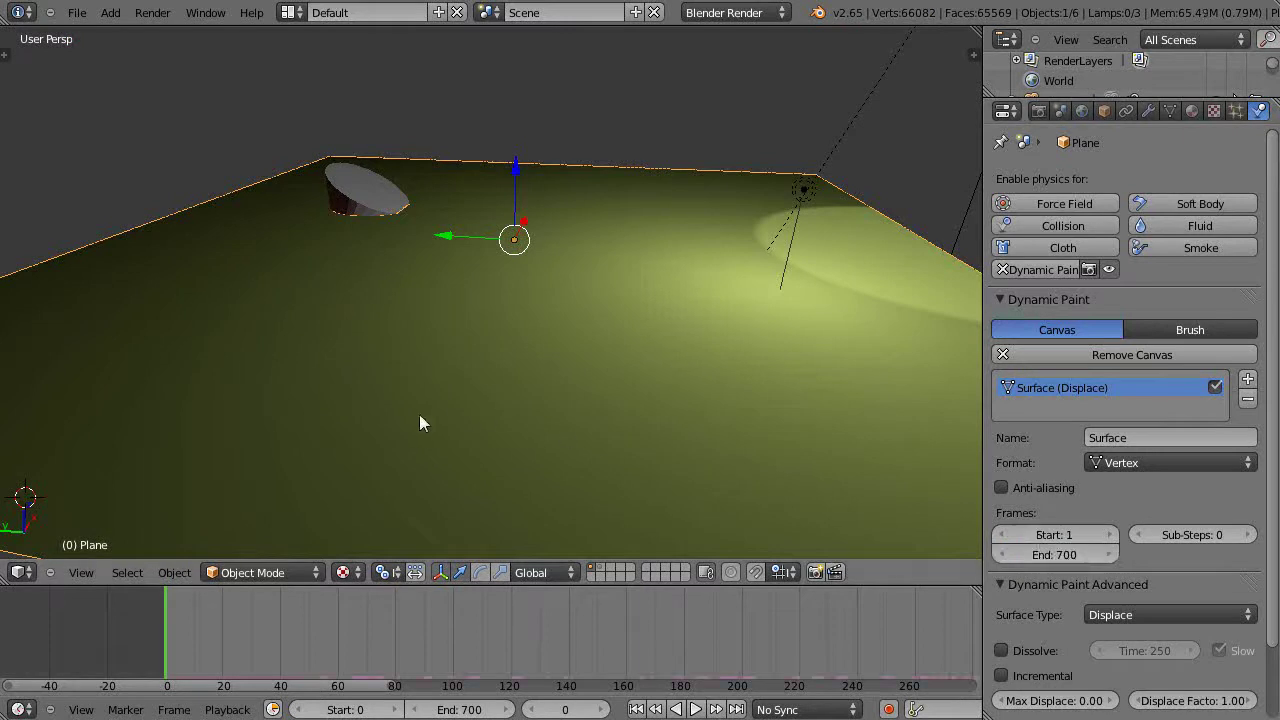
key("alt+a")
Move the plane along Z during playback
key("g")
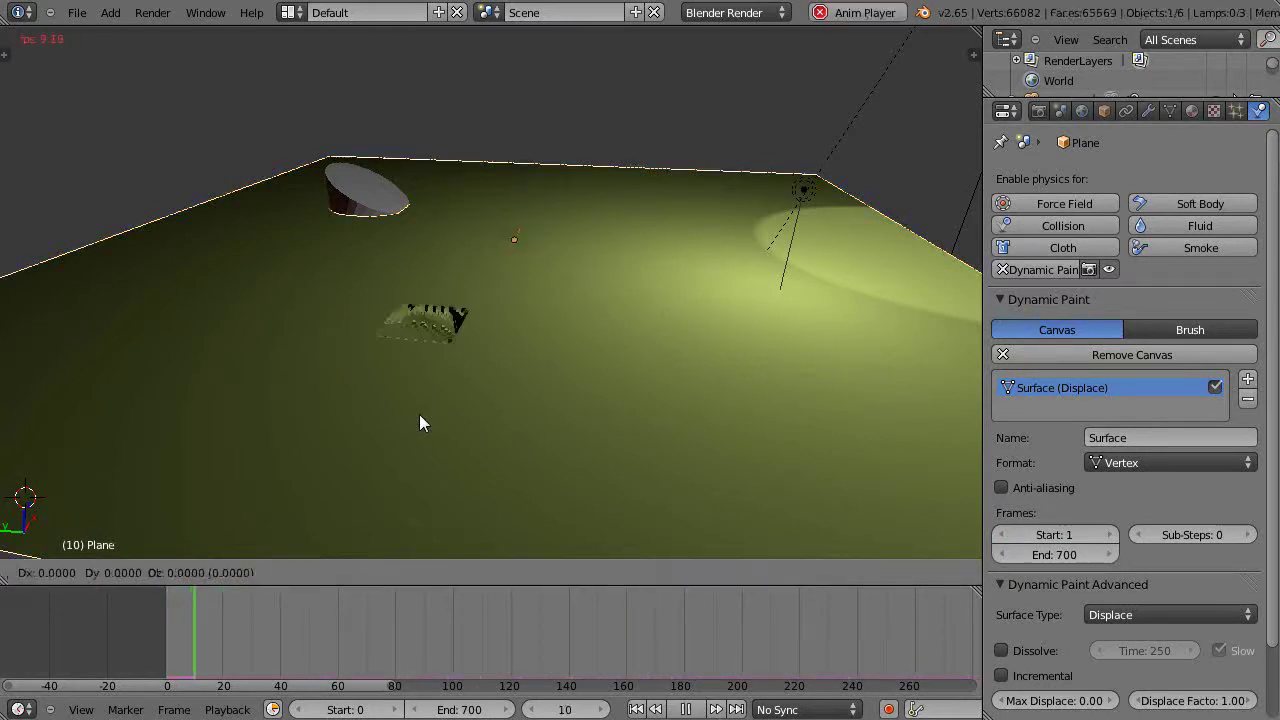
key("z")
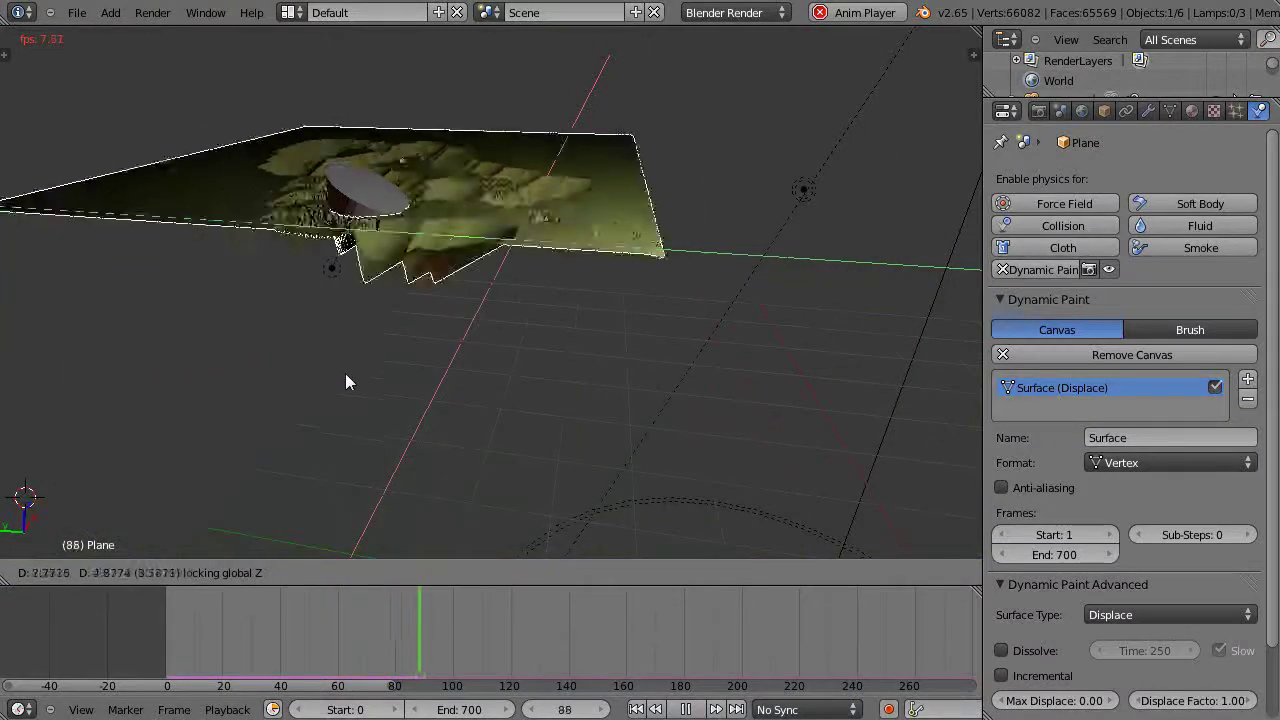
left_click(392, 424)
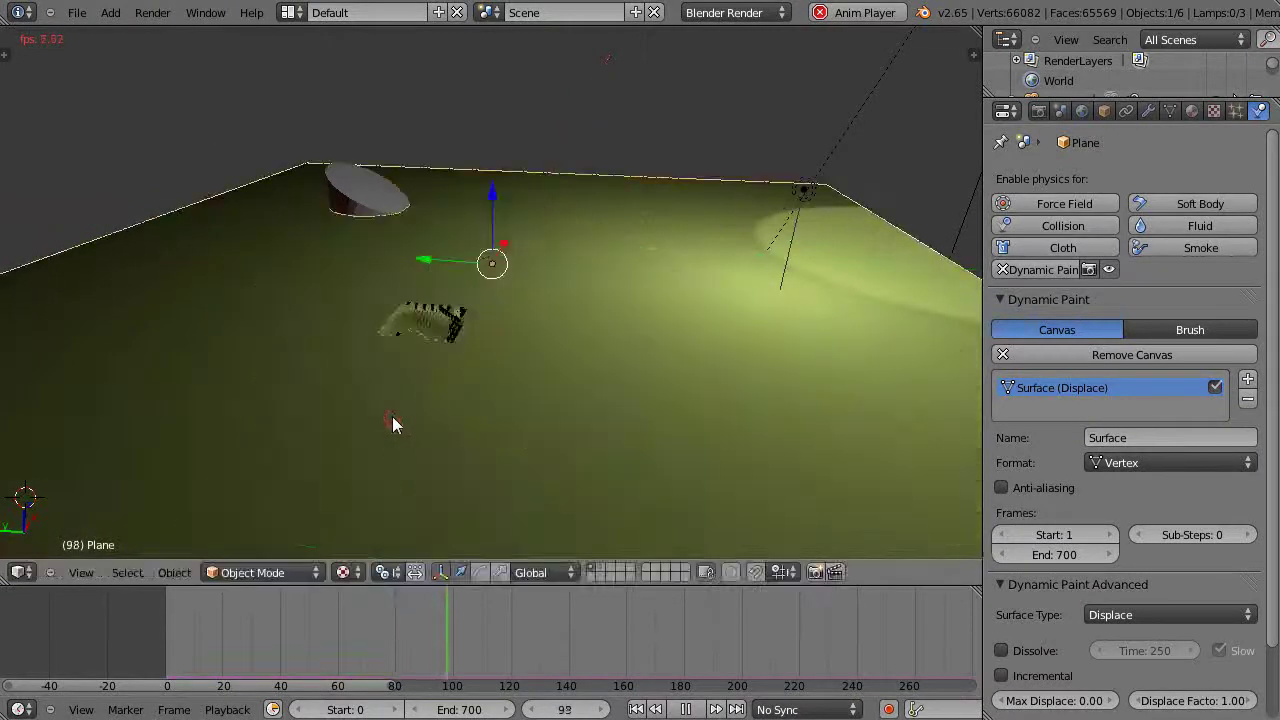
Select the cone and slide it level across the plane to carve deep terraced trenches
right_click(355, 200)
right_click(355, 200)
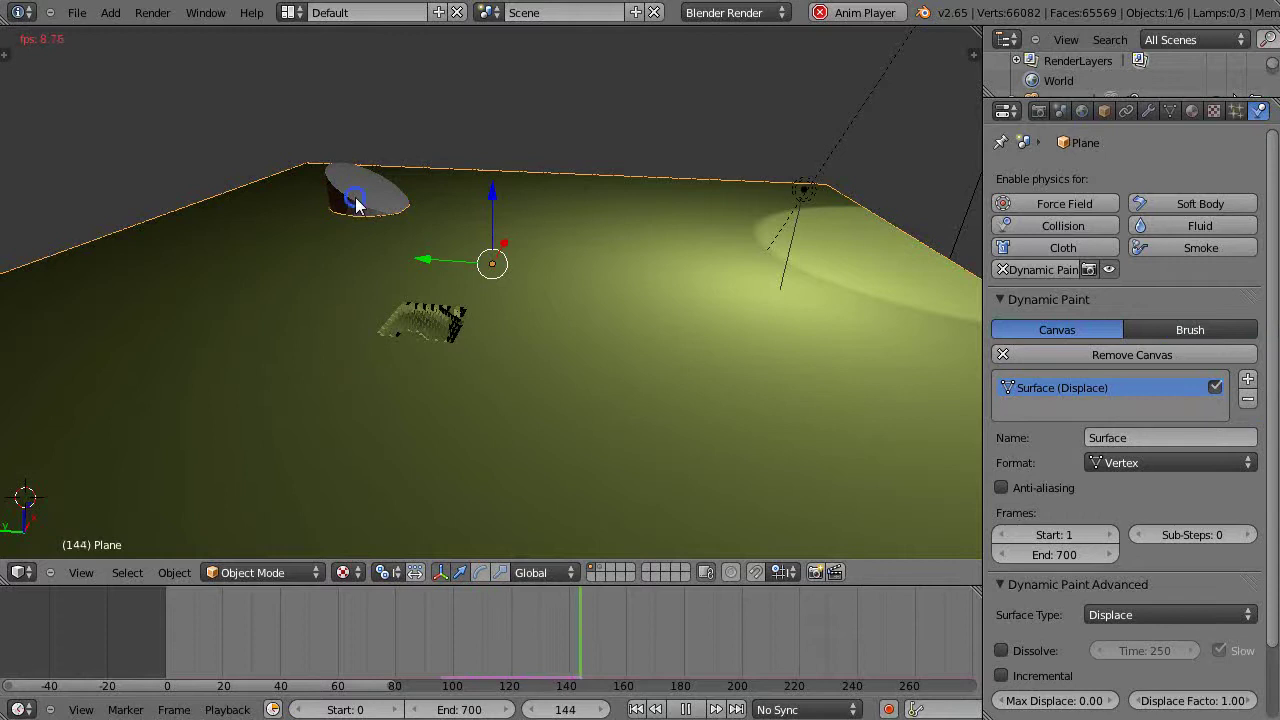
right_click(356, 198)
key("g")
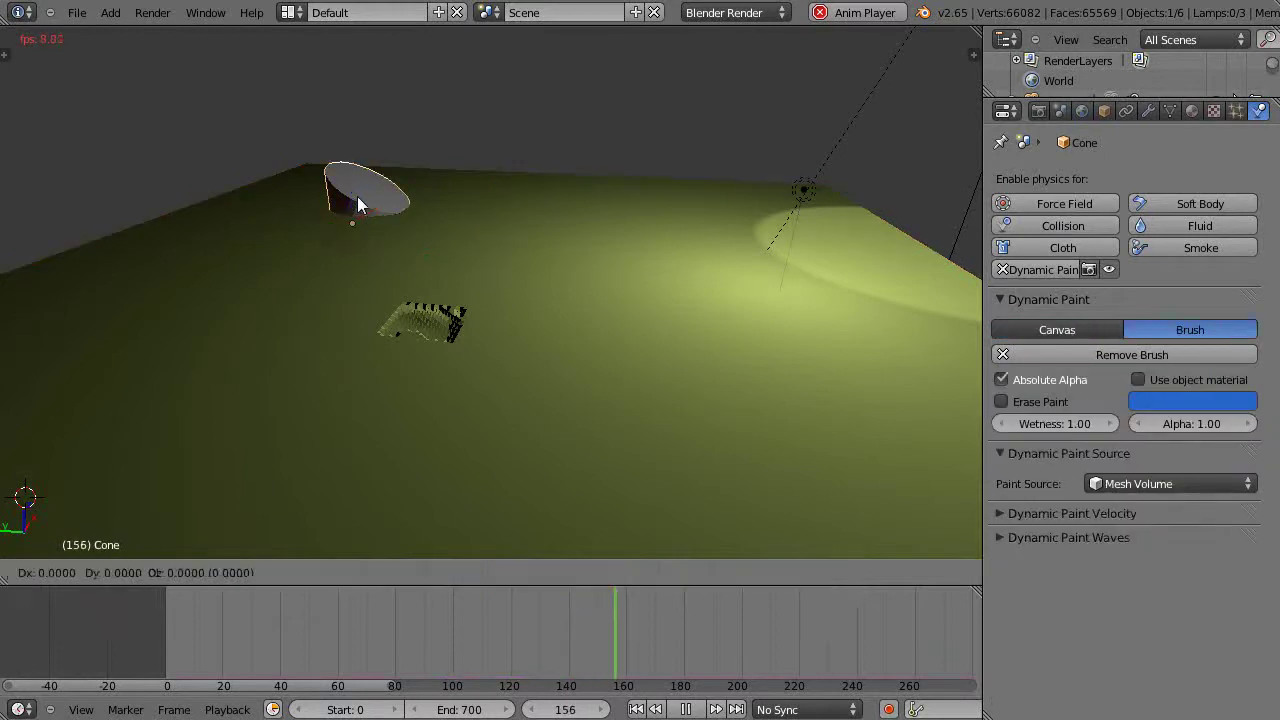
key("shift+z")
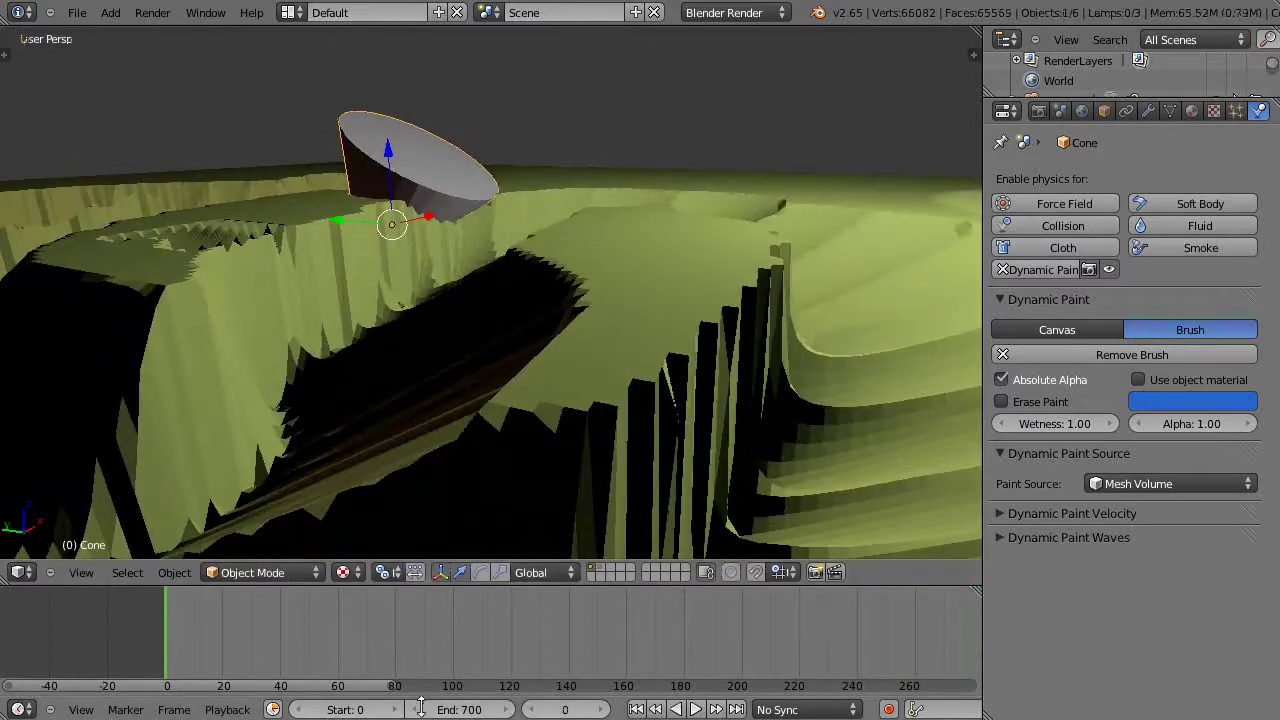
Zoom out to view the whole carved spiral and select the plane to show its canvas settings
middle_click_drag(482, 406, 443, 250)
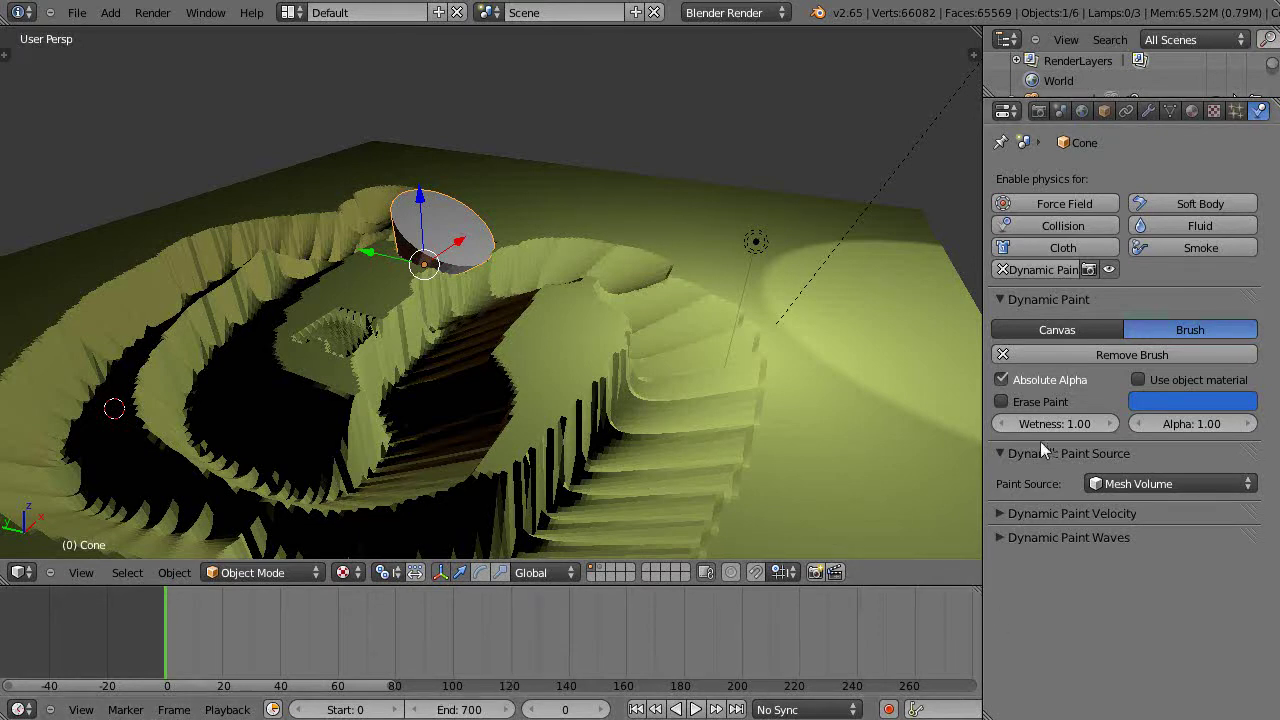
right_click(824, 354)
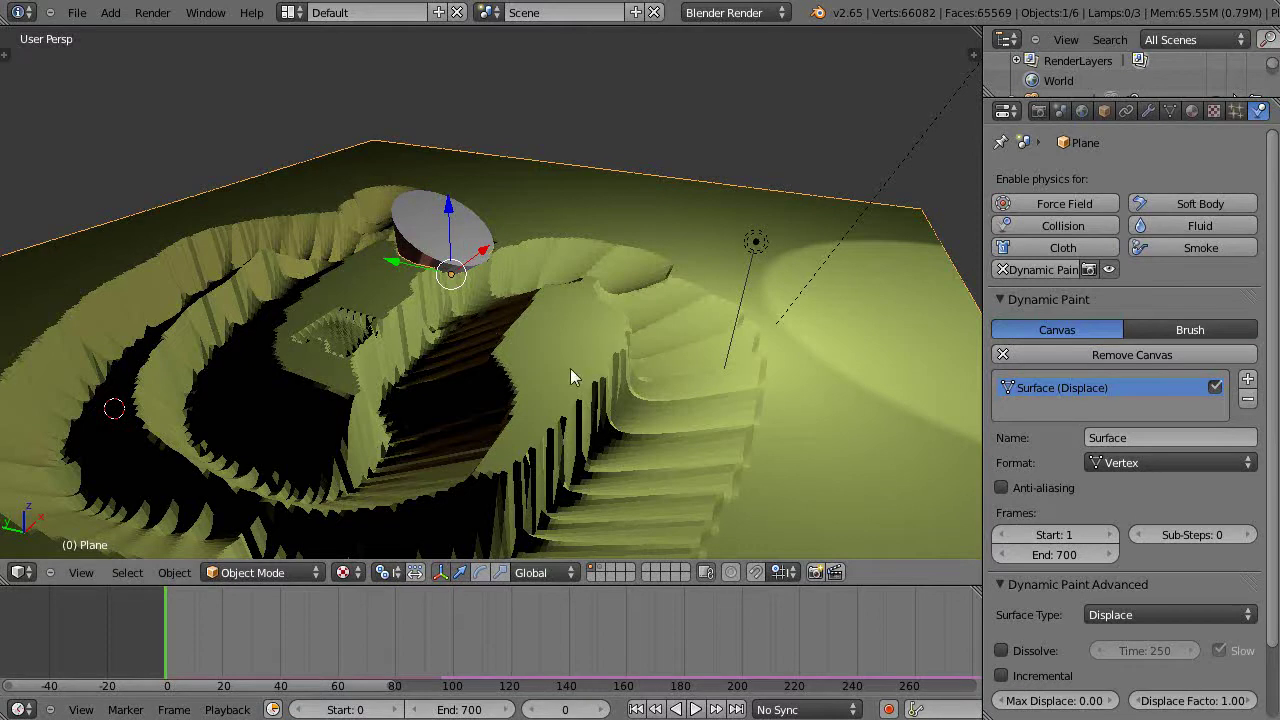
middle_click_drag(570, 376, 445, 276)
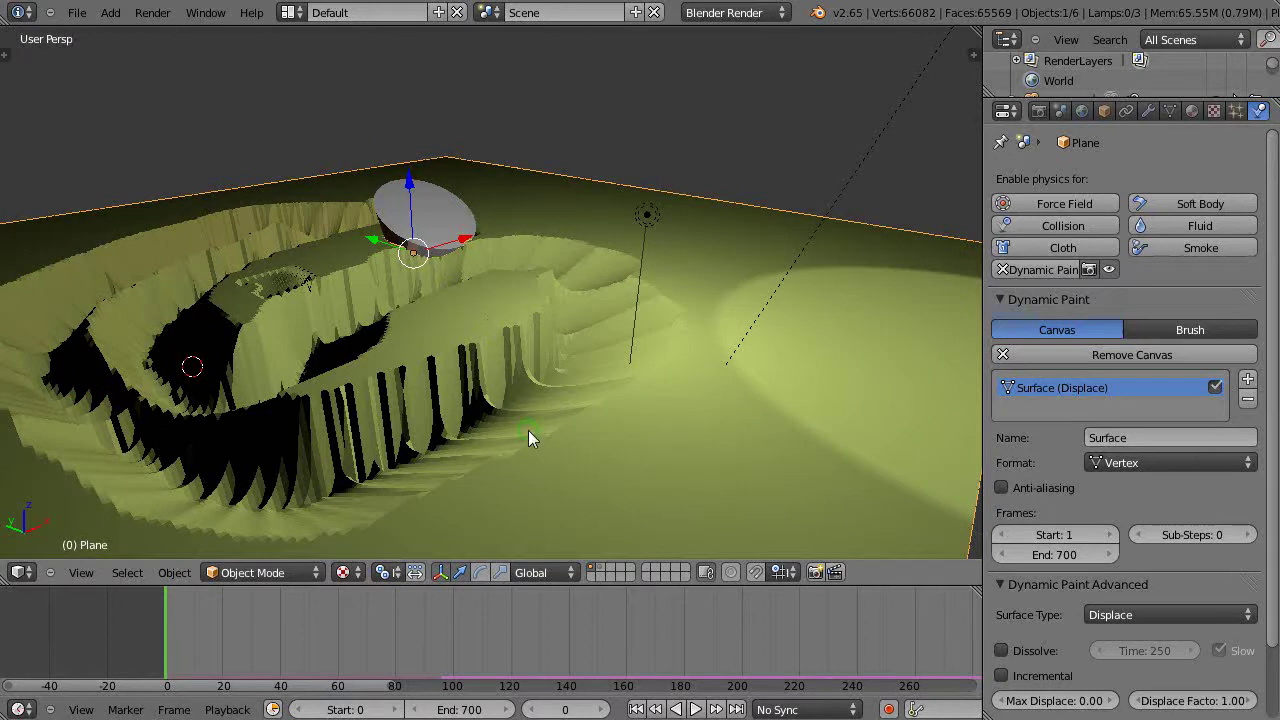
middle_click_drag(531, 434, 586, 596)
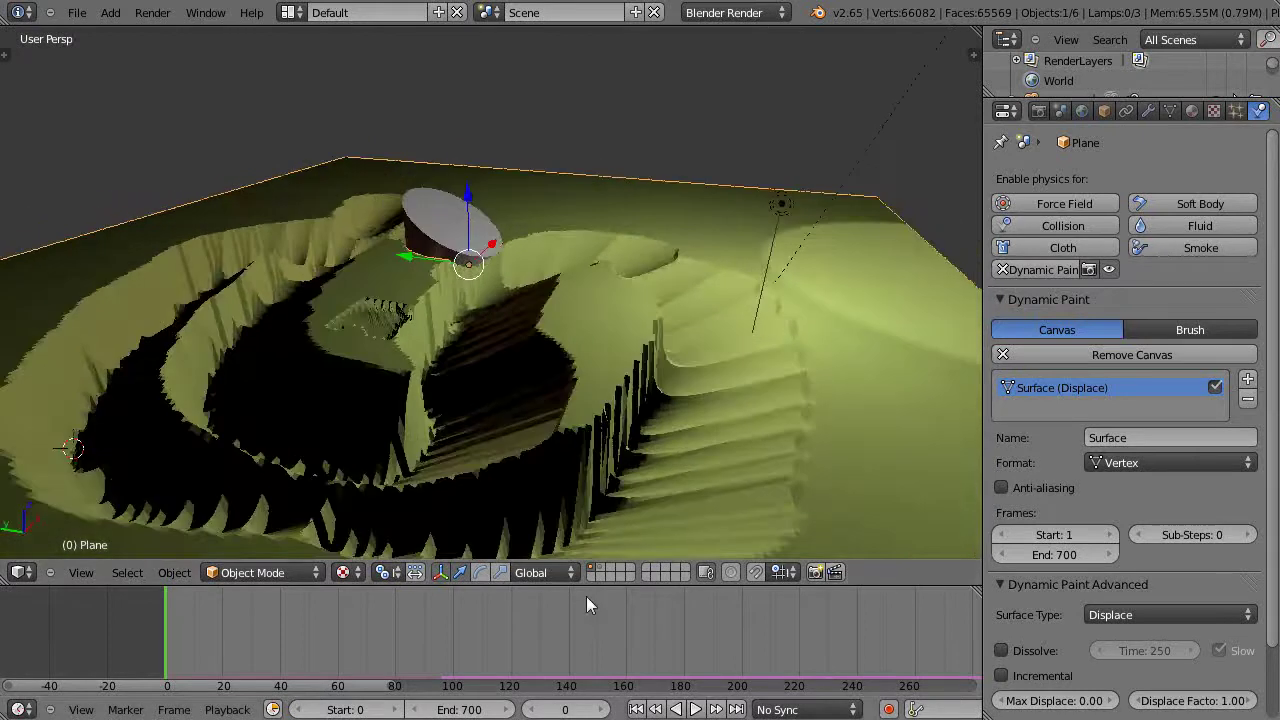
middle_click_drag(411, 494, 471, 487)
left_click(474, 499)
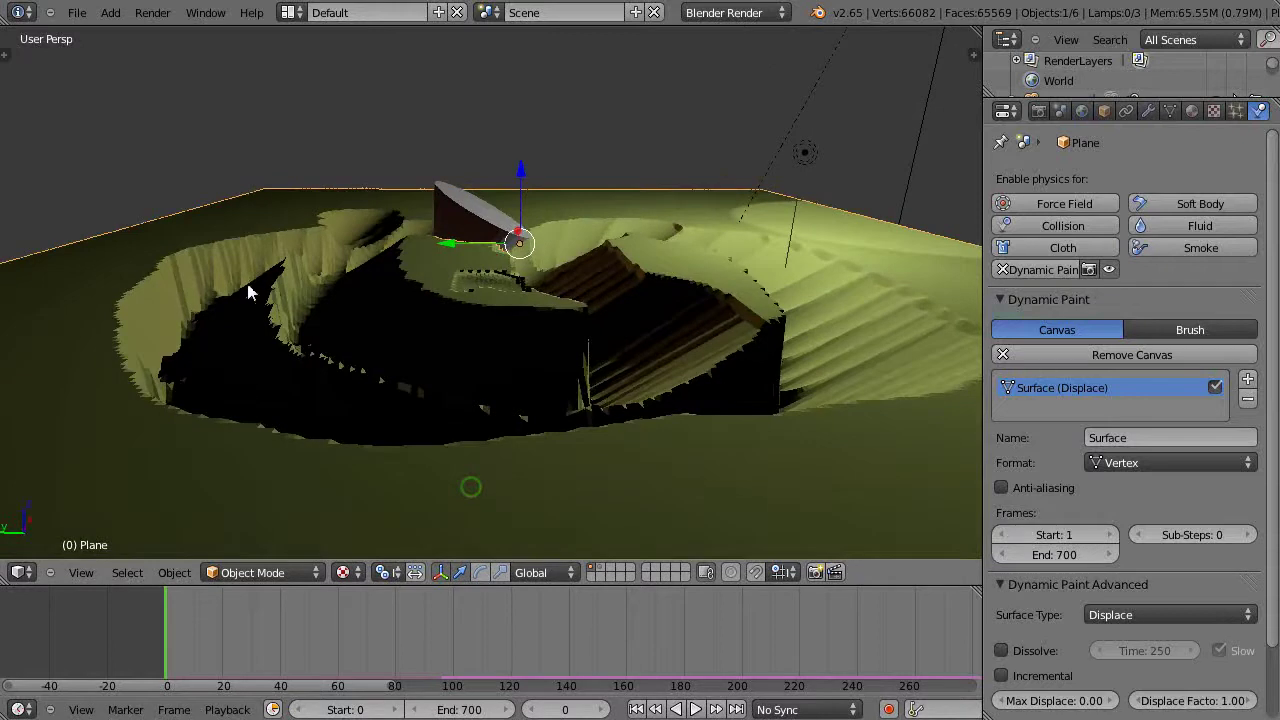
middle_click_drag(571, 371, 515, 420)
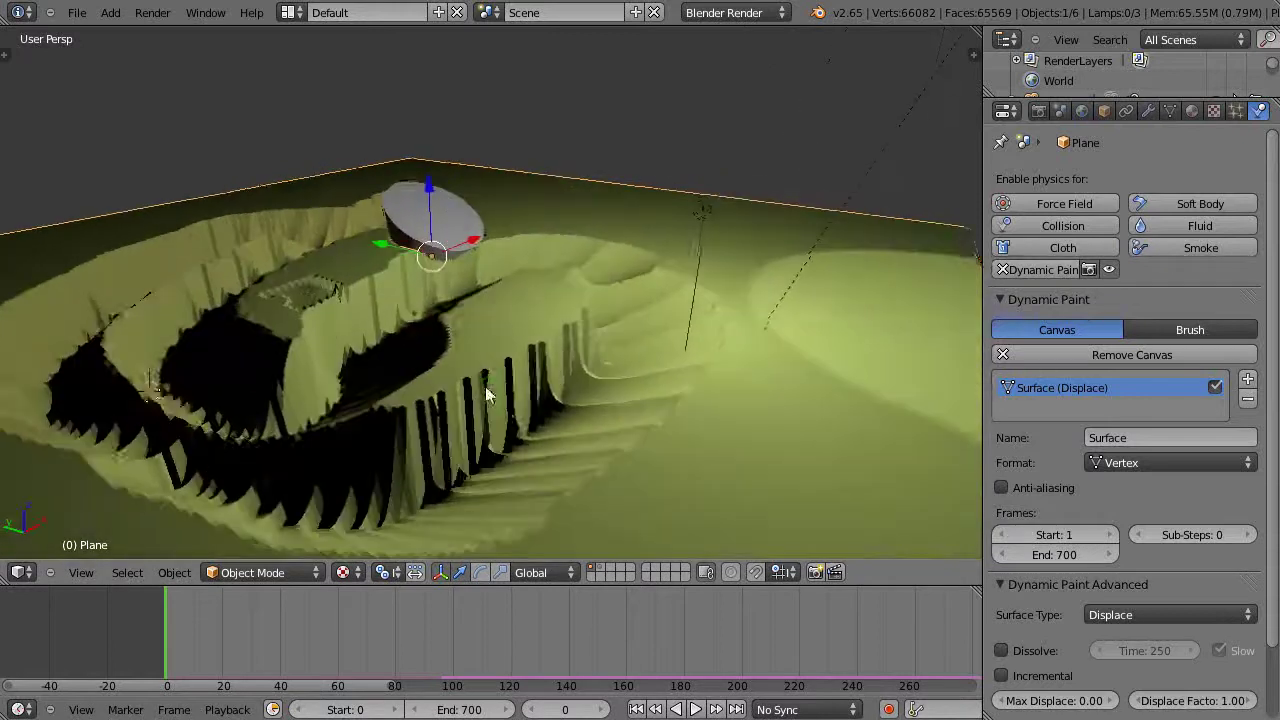
scroll(469, 404, "up", 6)
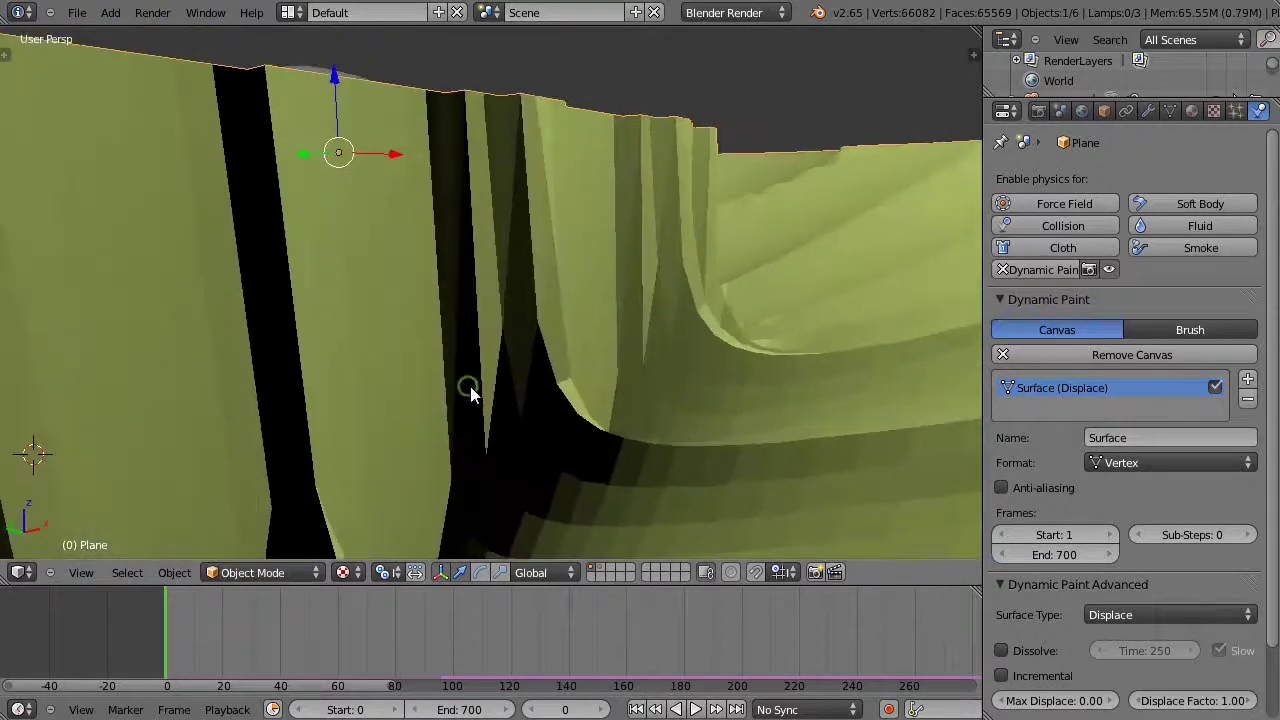
scroll(470, 390, "down", 5)
middle_click_drag(472, 385, 486, 400)
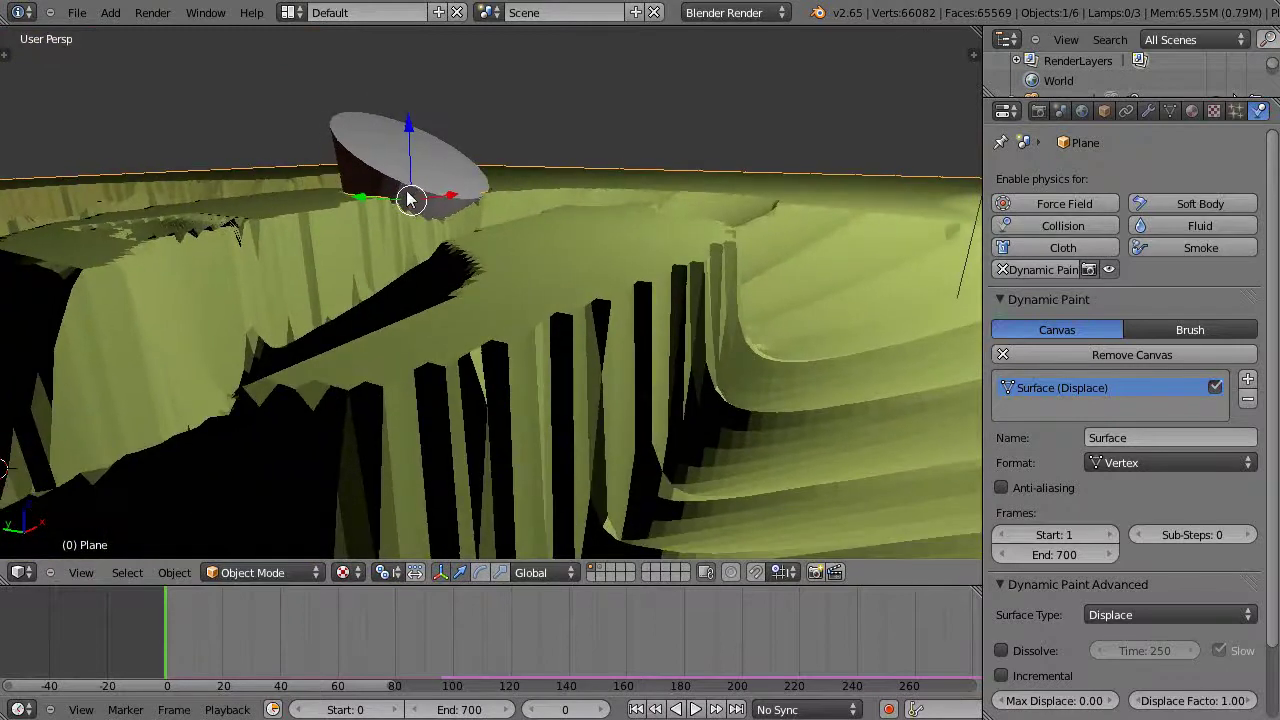
scroll(570, 340, "down", 5)
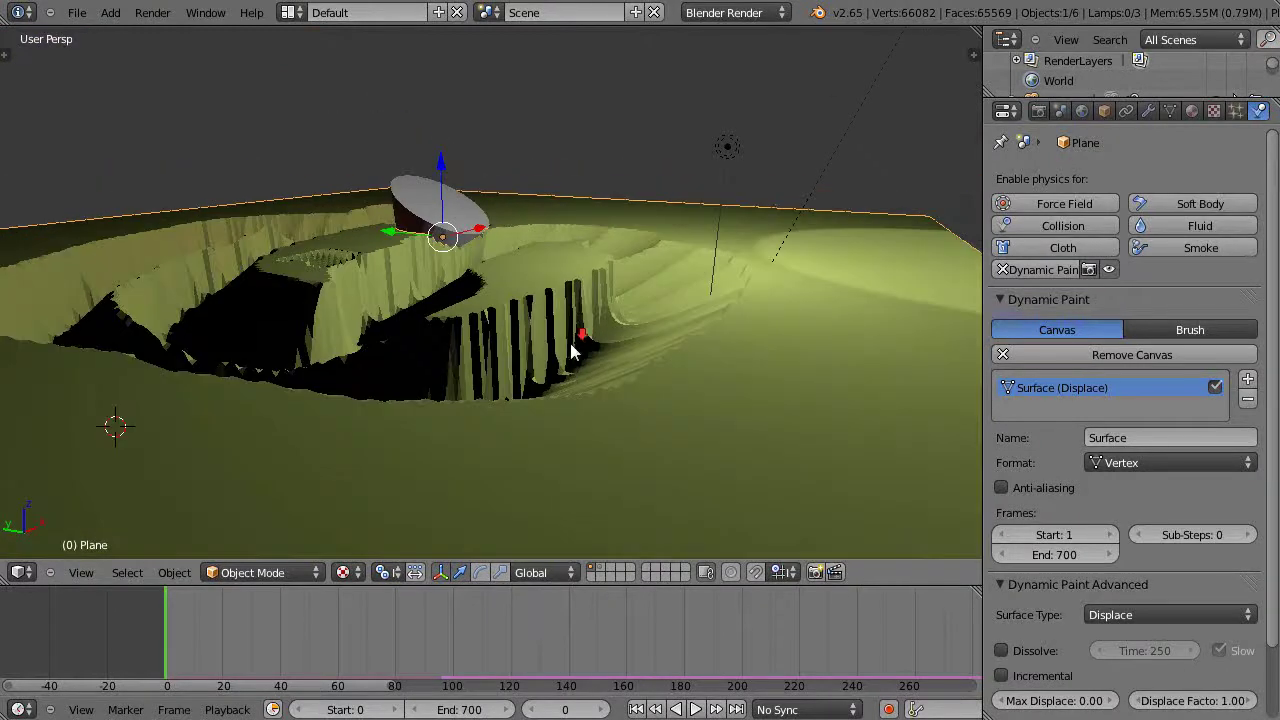